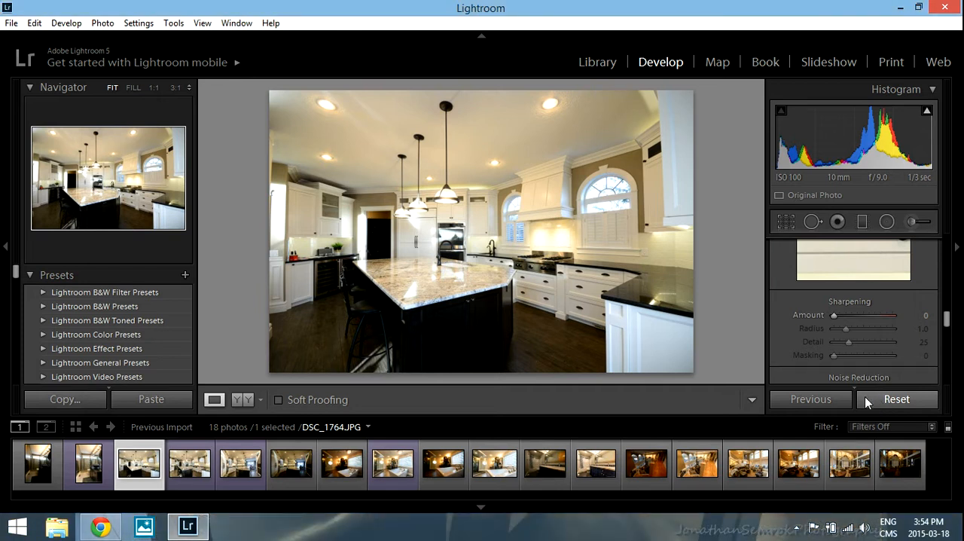
Enable Profile Corrections and Remove Chromatic Aberration in the basic lens corrections for the kitchen photo.
click(312, 259)
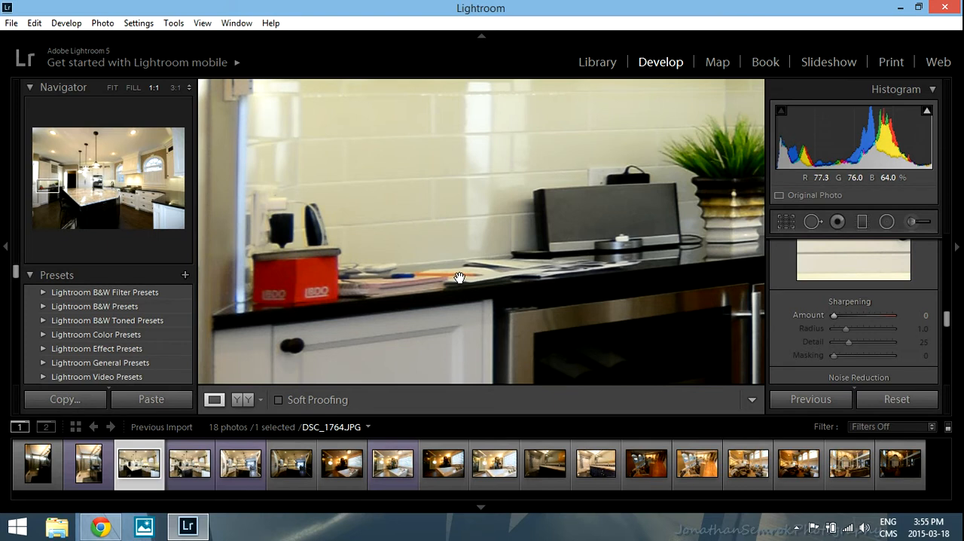
click(510, 266)
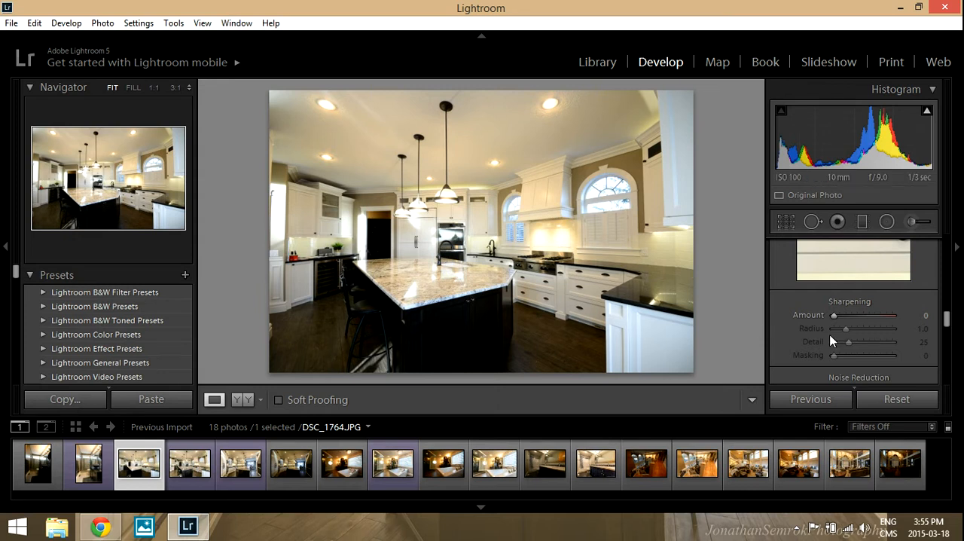
scroll(836, 335, up, 1)
scroll(836, 335, down, 2)
scroll(833, 348, down, 2)
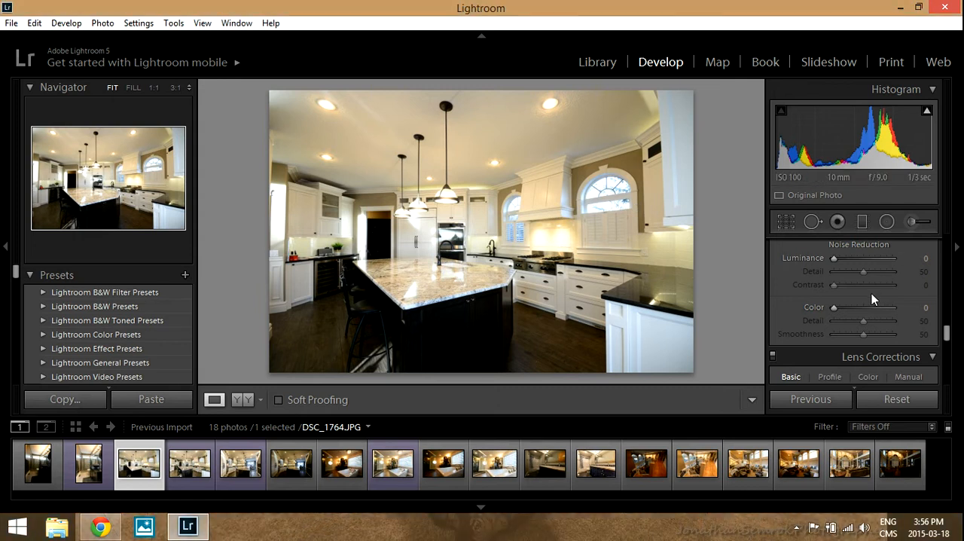
scroll(823, 272, down, 3)
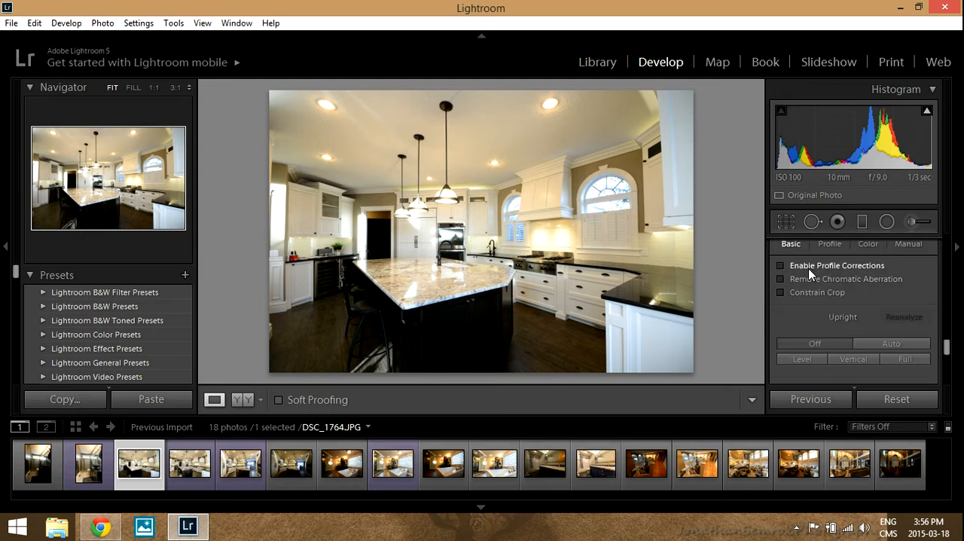
scroll(808, 268, up, 1)
scroll(876, 285, down, 2)
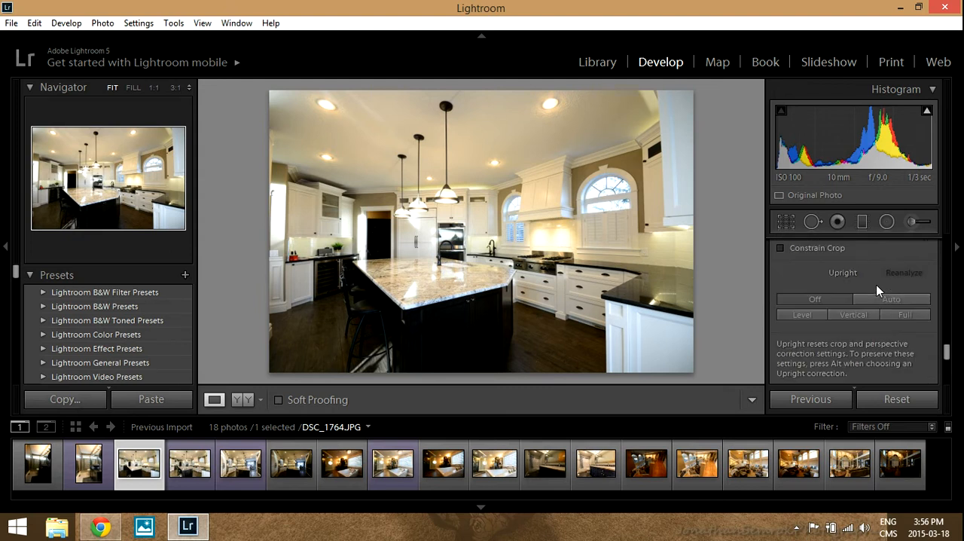
scroll(847, 255, up, 1)
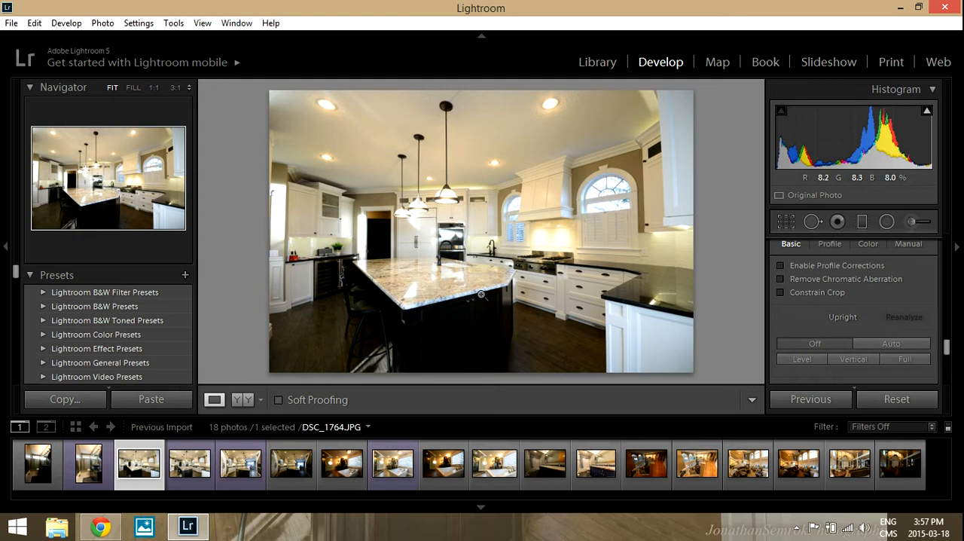
click(868, 268)
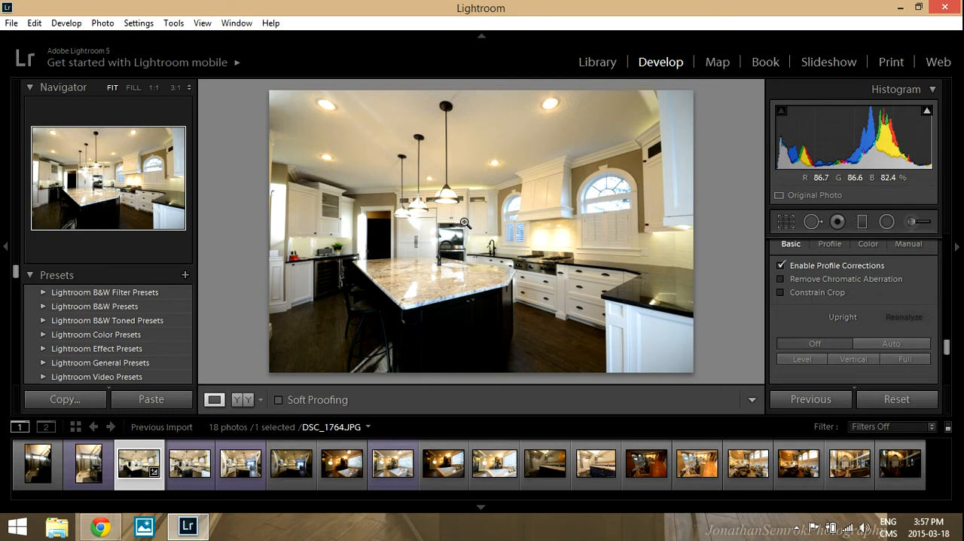
click(844, 281)
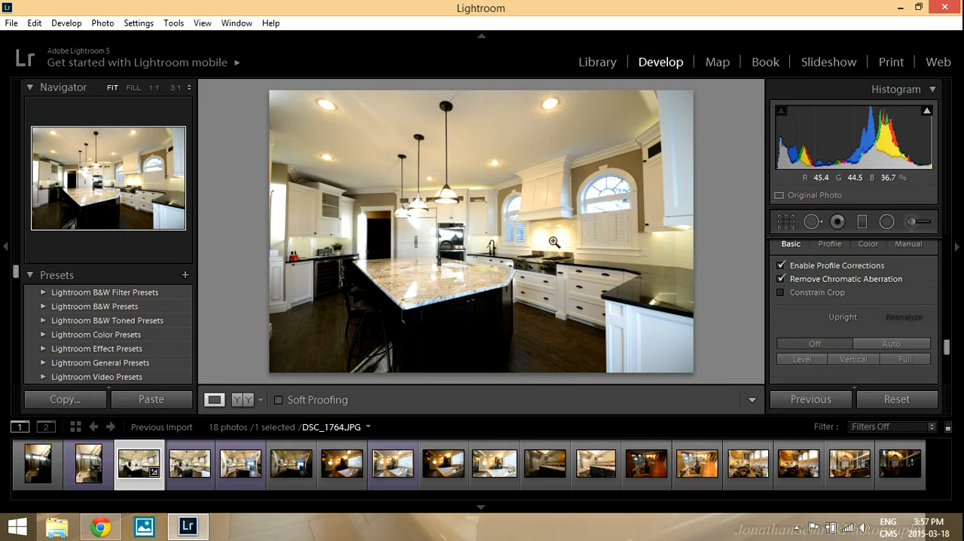
Check the arched window's edges up close for colour fringing and turn on Constrain Crop in the lens corrections.
click(512, 218)
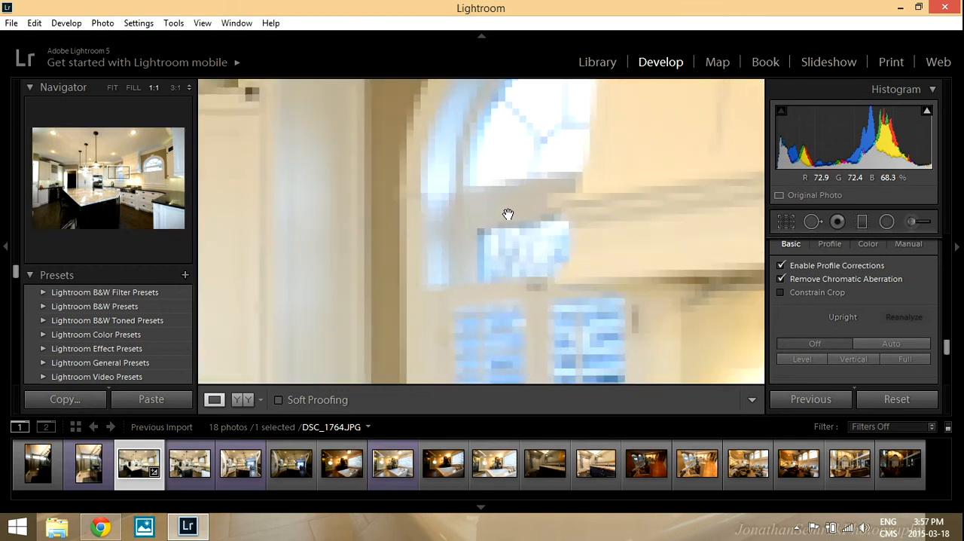
drag(513, 227, 514, 247)
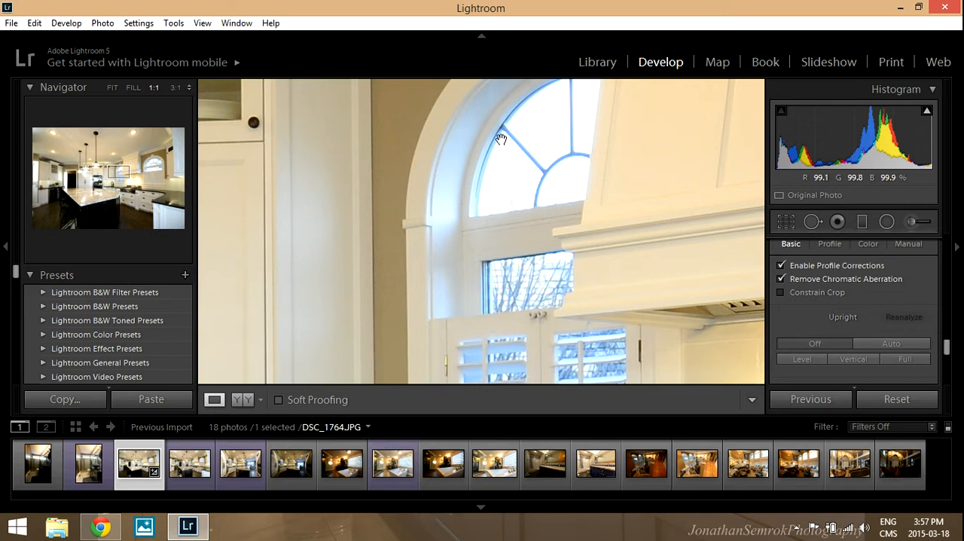
click(564, 191)
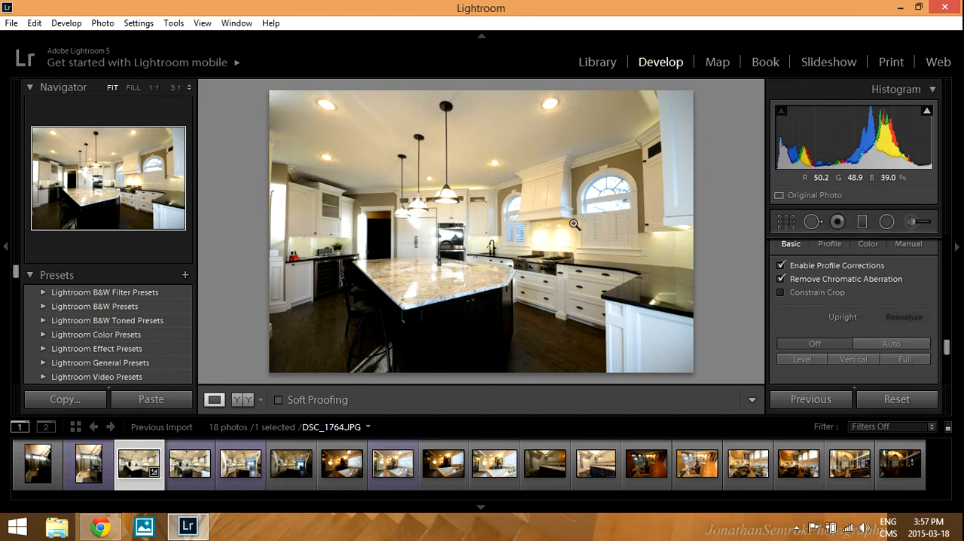
click(810, 293)
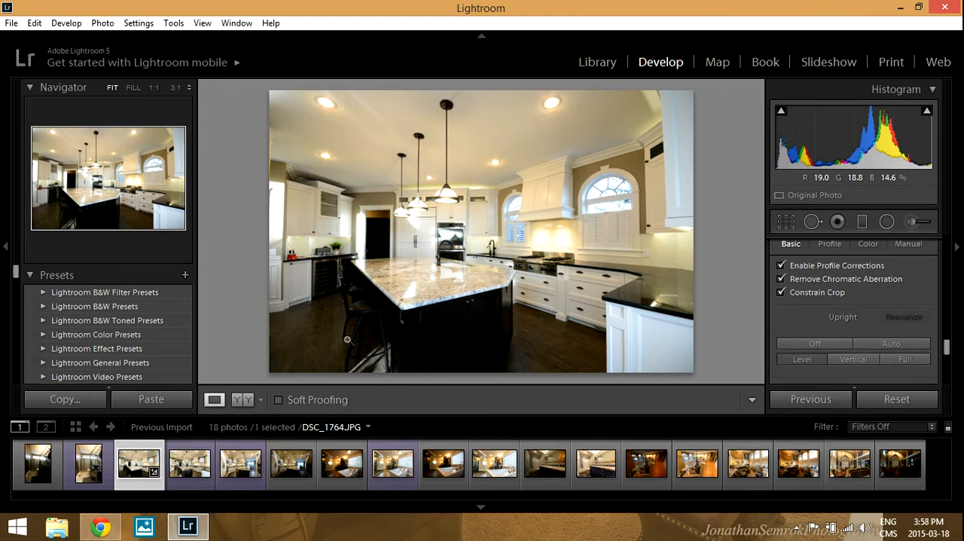
click(799, 344)
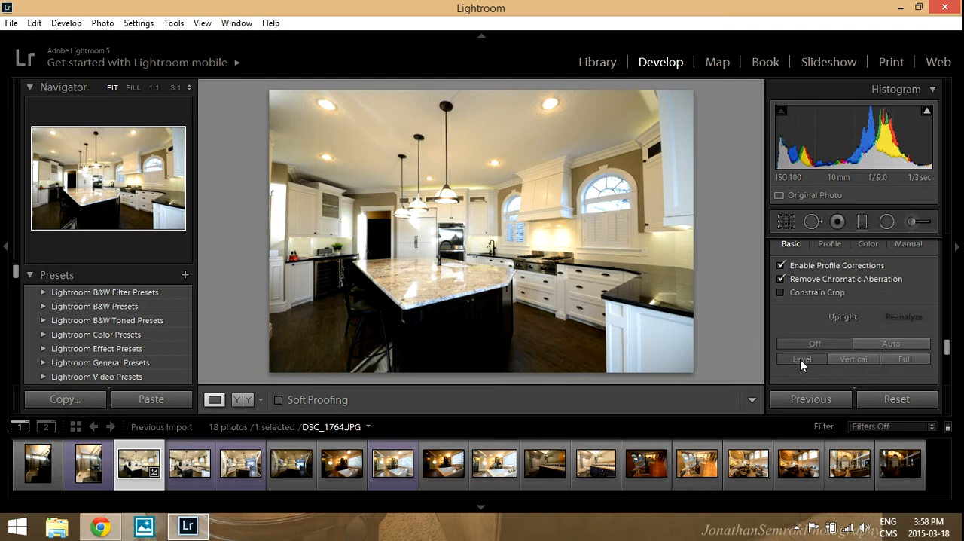
click(799, 359)
click(802, 343)
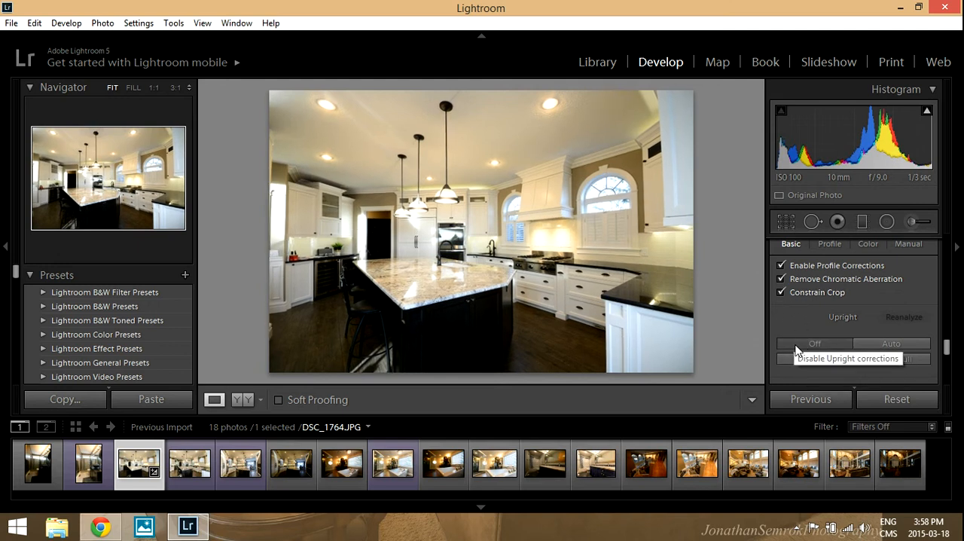
click(799, 359)
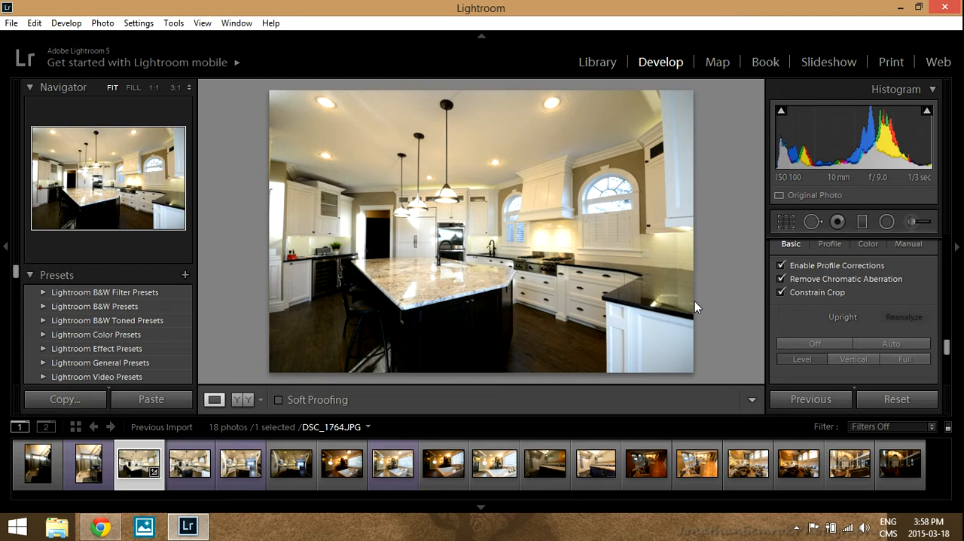
Inspect the bright pendant lights up close and lower the photo's Highlights to -48.
scroll(855, 313, down, 2)
scroll(854, 308, up, 5)
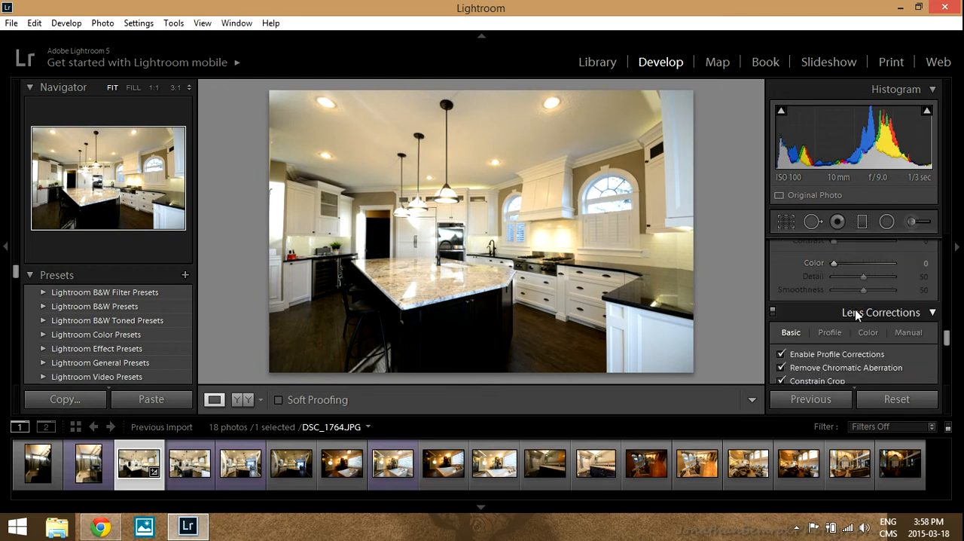
scroll(866, 316, up, 8)
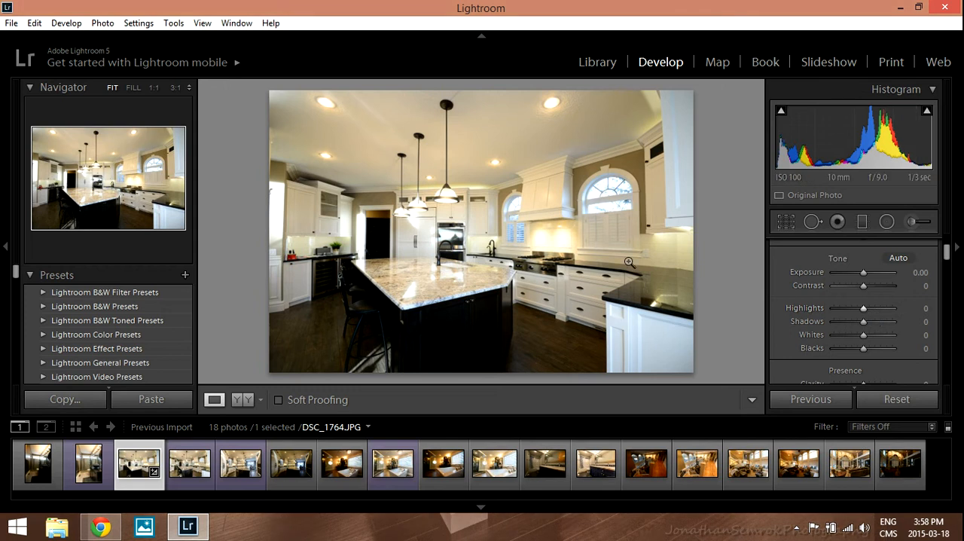
click(412, 208)
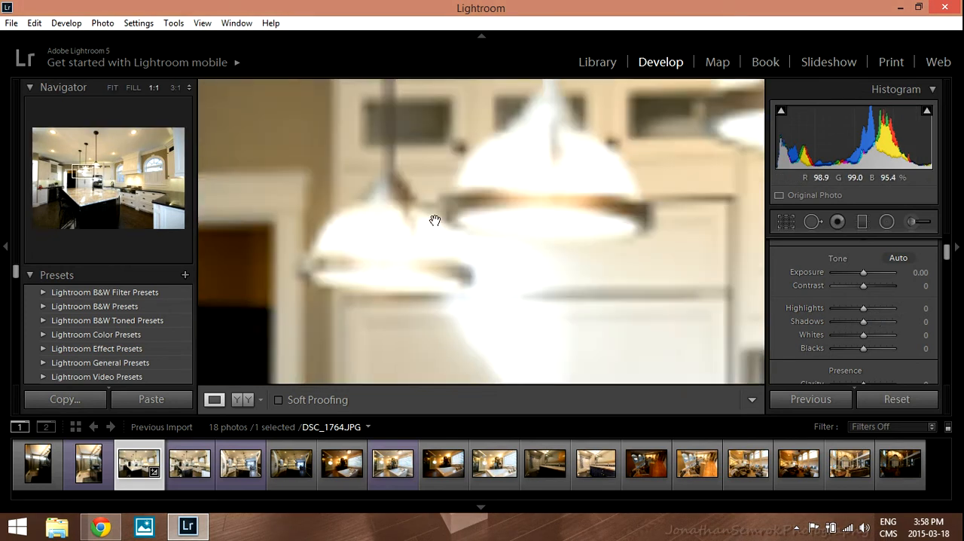
drag(453, 225, 405, 216)
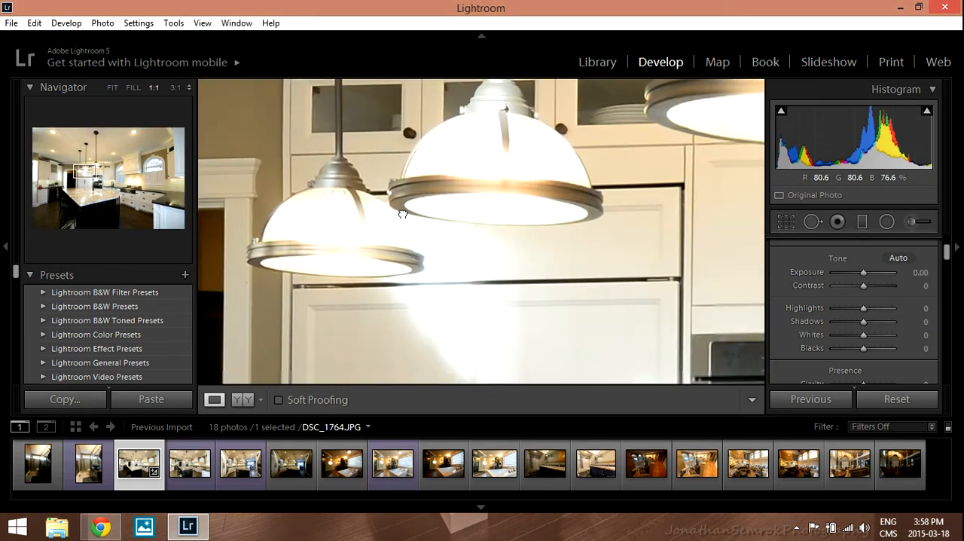
click(404, 216)
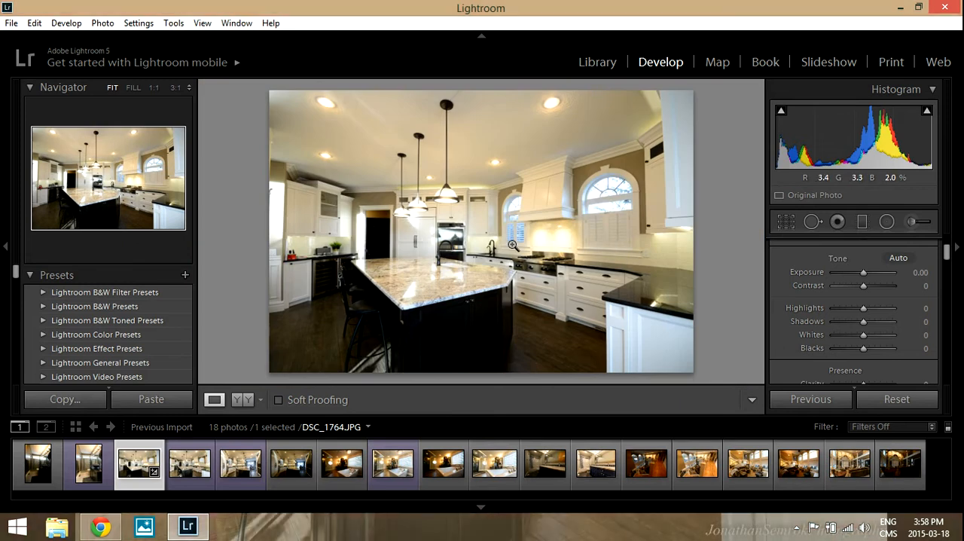
drag(859, 308, 775, 312)
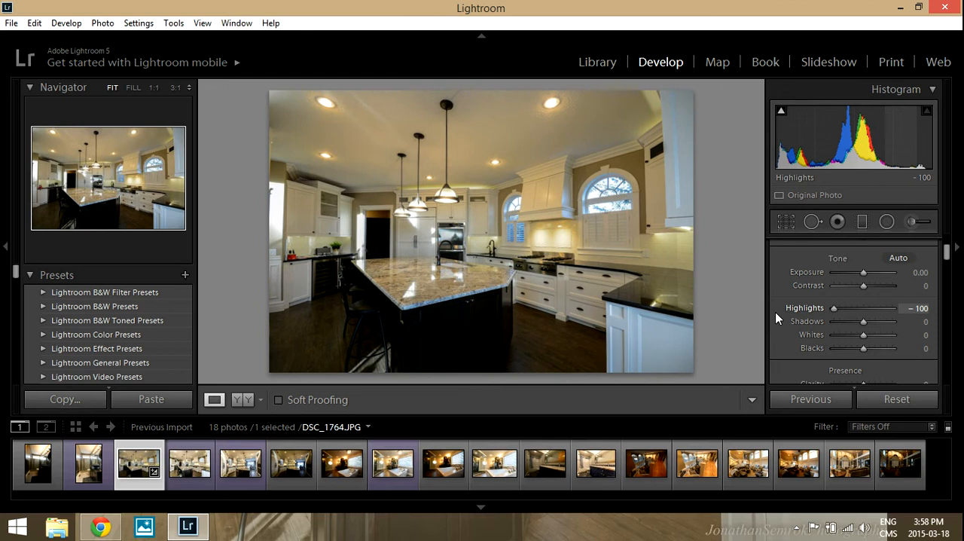
drag(775, 311, 844, 308)
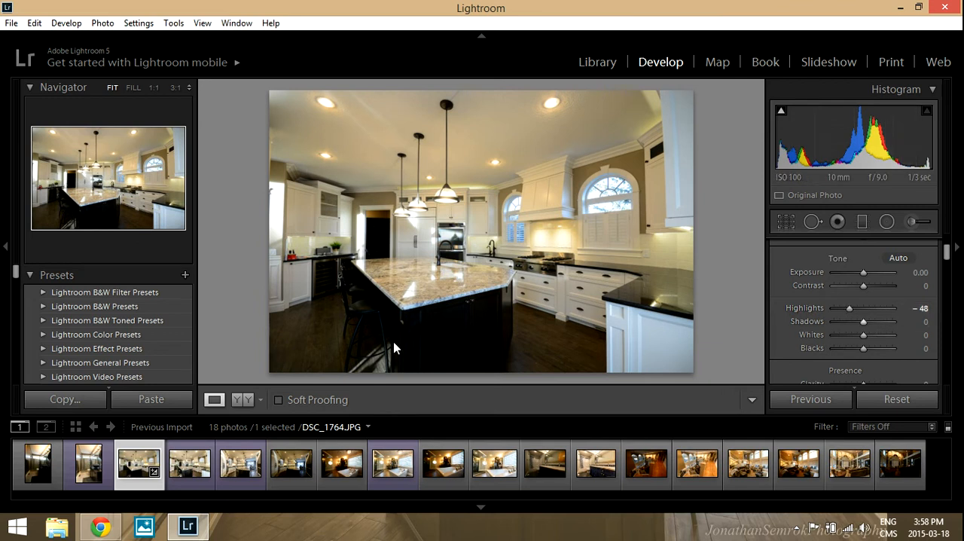
Inspect the dark bar stools beside the island, try Shadows at +100, and settle Shadows on +40.
drag(394, 348, 513, 263)
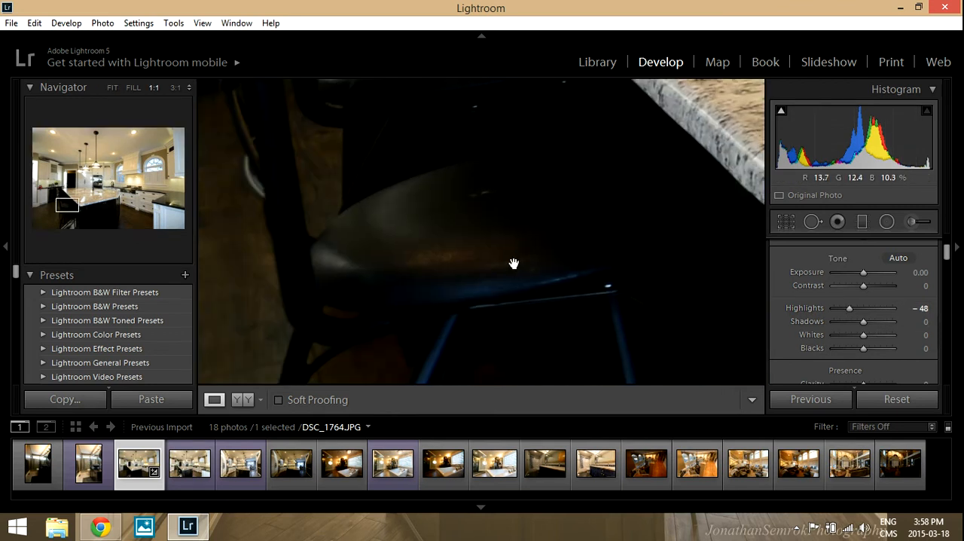
click(513, 263)
click(322, 267)
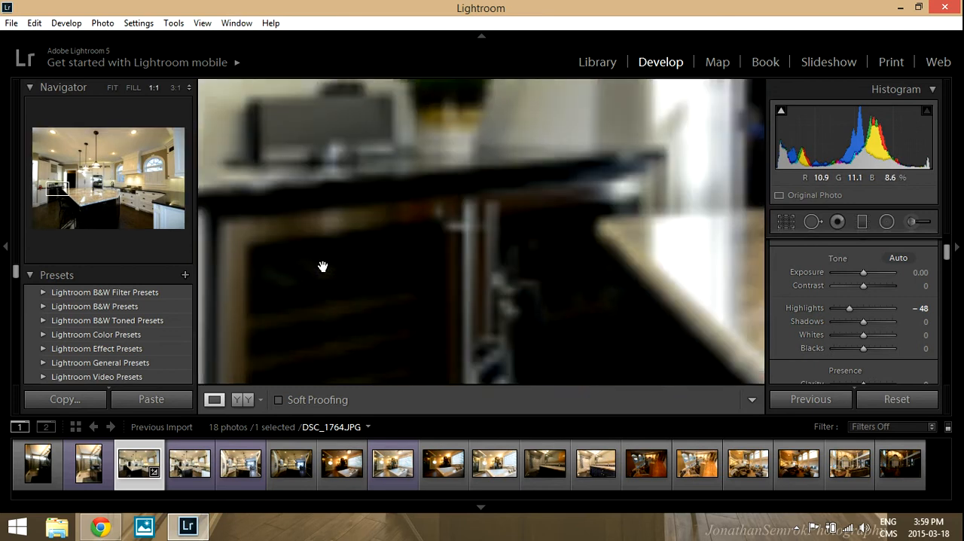
click(386, 292)
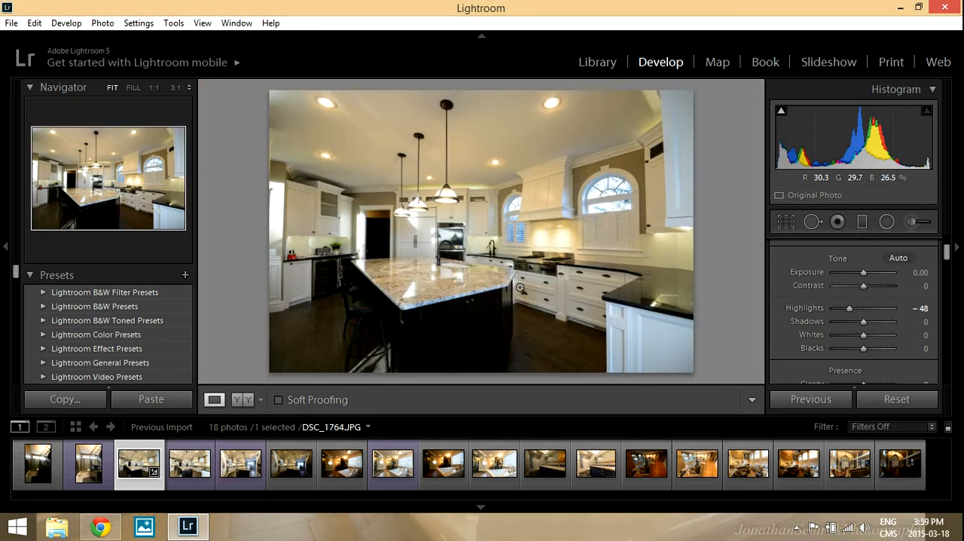
click(874, 321)
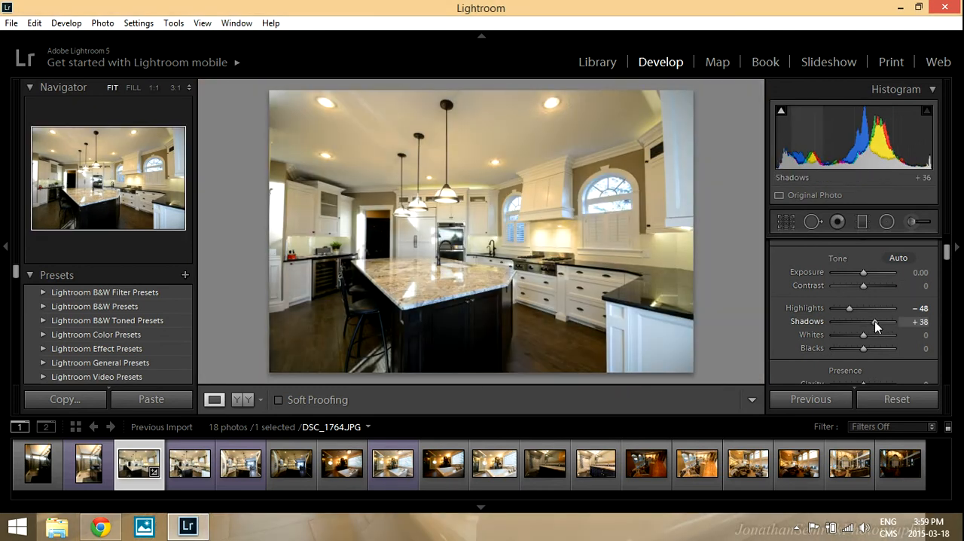
drag(349, 308, 499, 326)
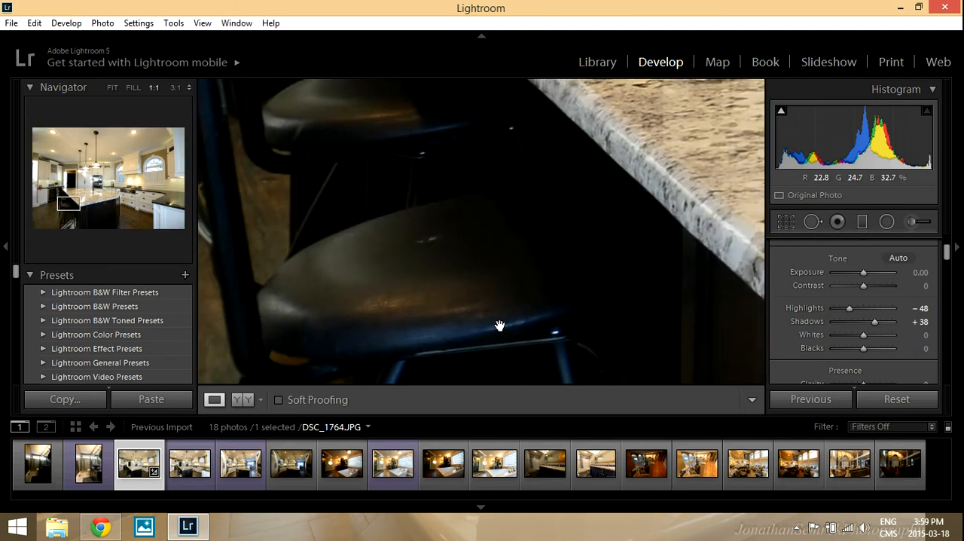
click(874, 320)
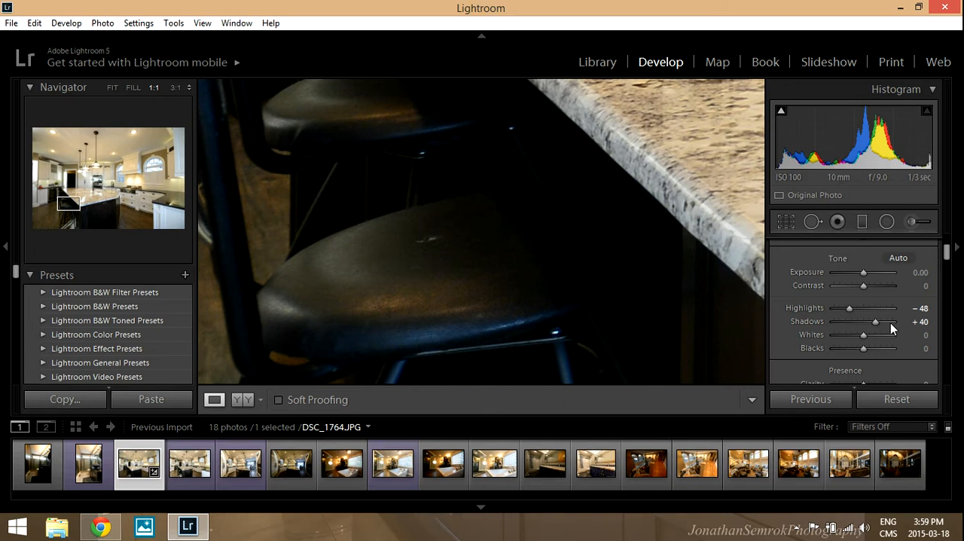
drag(874, 322, 937, 331)
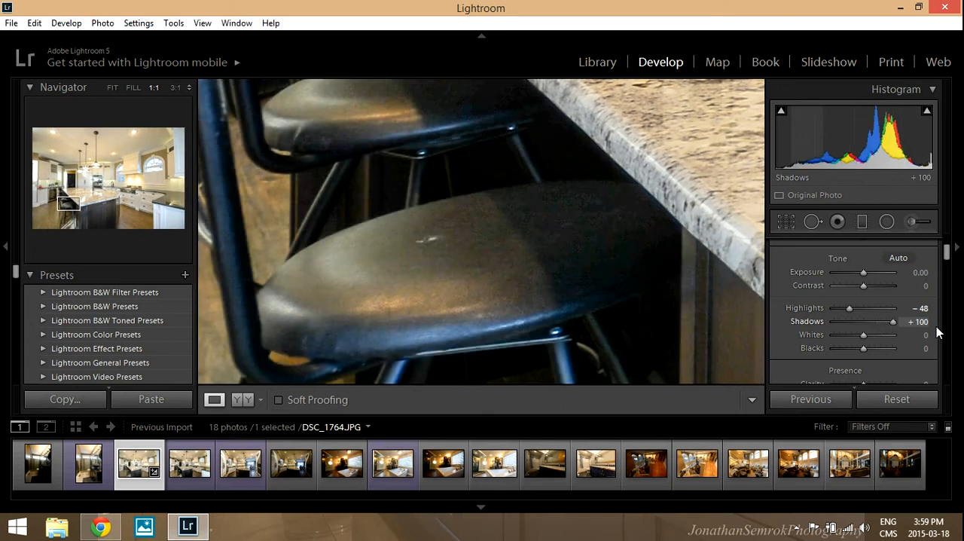
drag(937, 331, 883, 329)
click(602, 275)
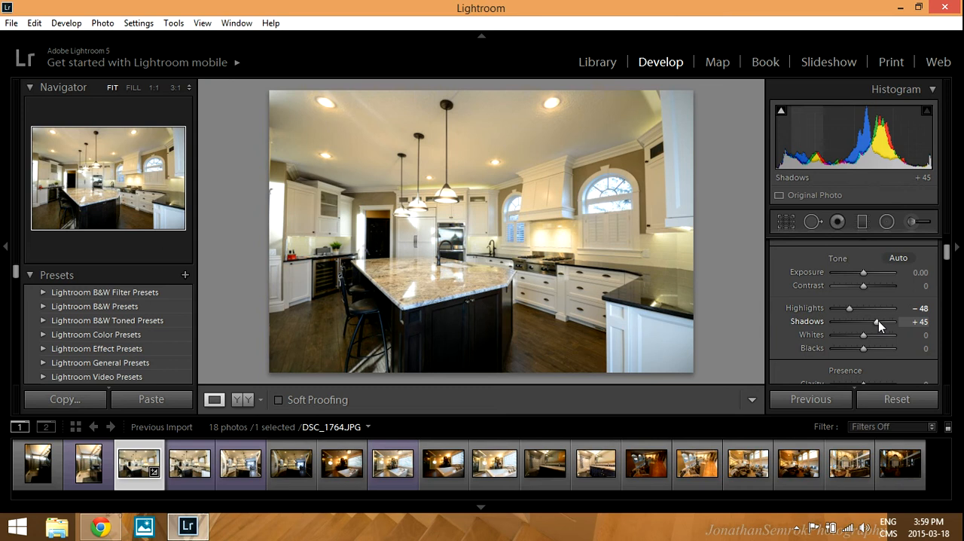
key(Down)
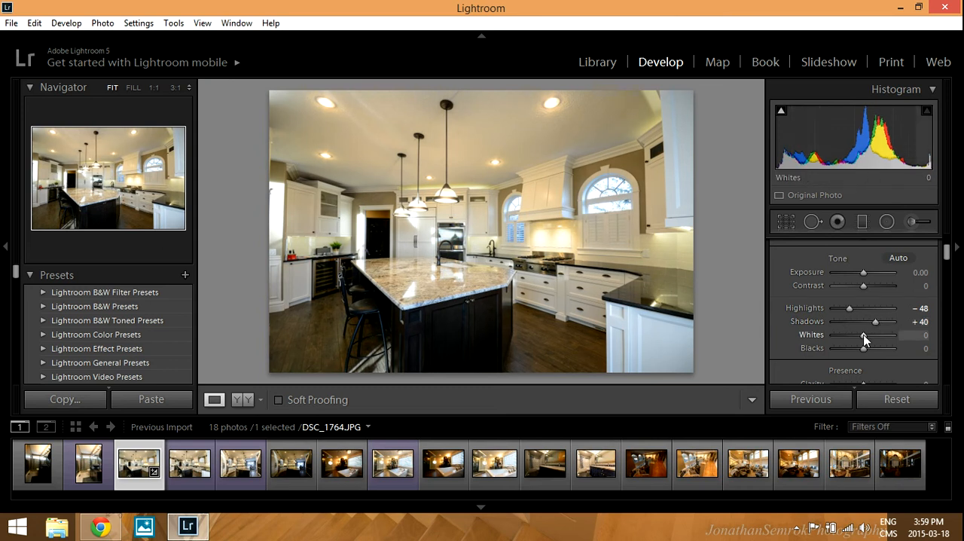
Lower the photo's Whites to -24.
key(Down)
key(Down)
drag(860, 336, 857, 338)
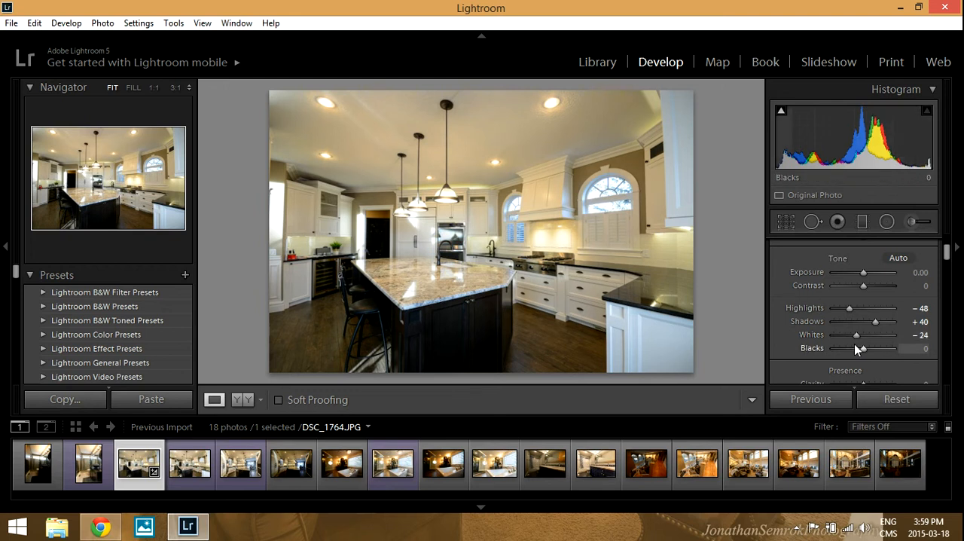
Check the dark kitchen island up close and lower the photo's Blacks to -24.
click(442, 325)
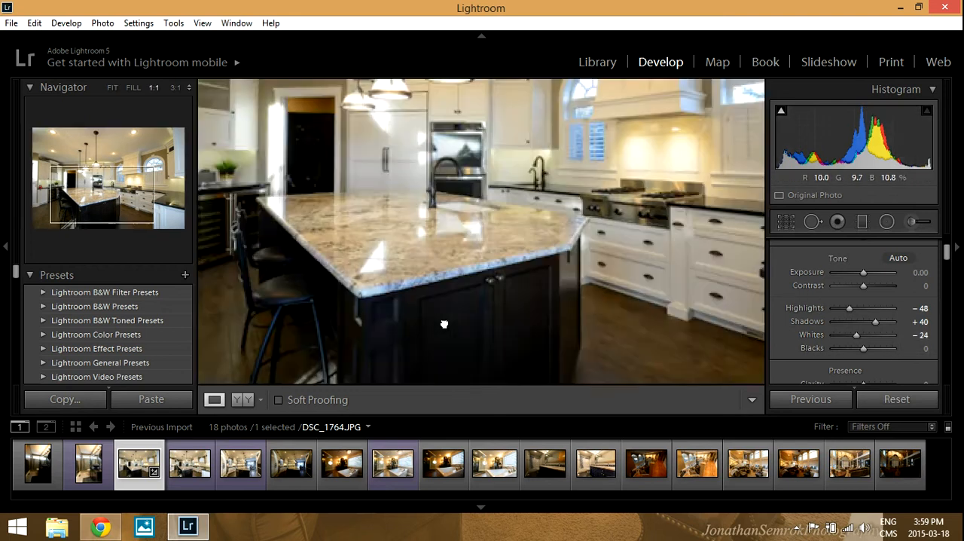
click(587, 292)
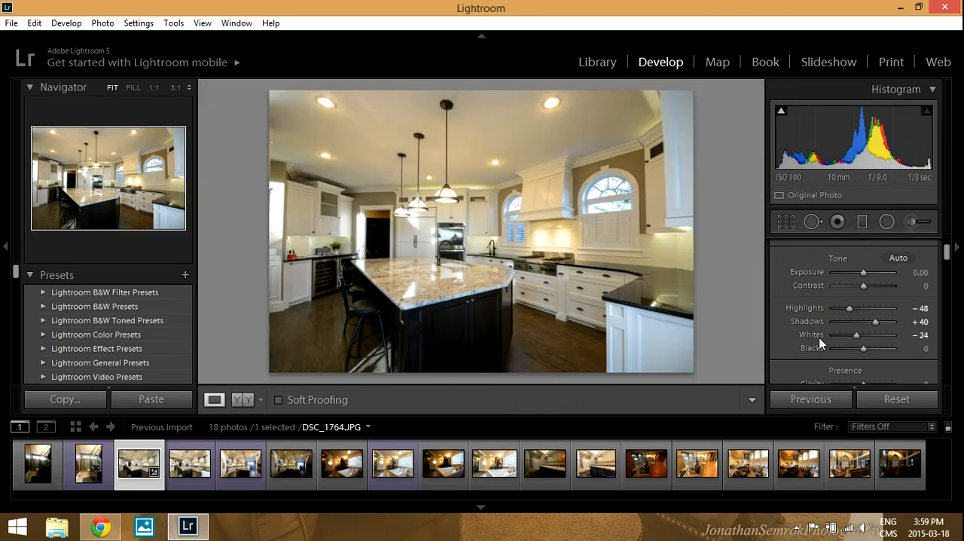
drag(863, 352, 857, 352)
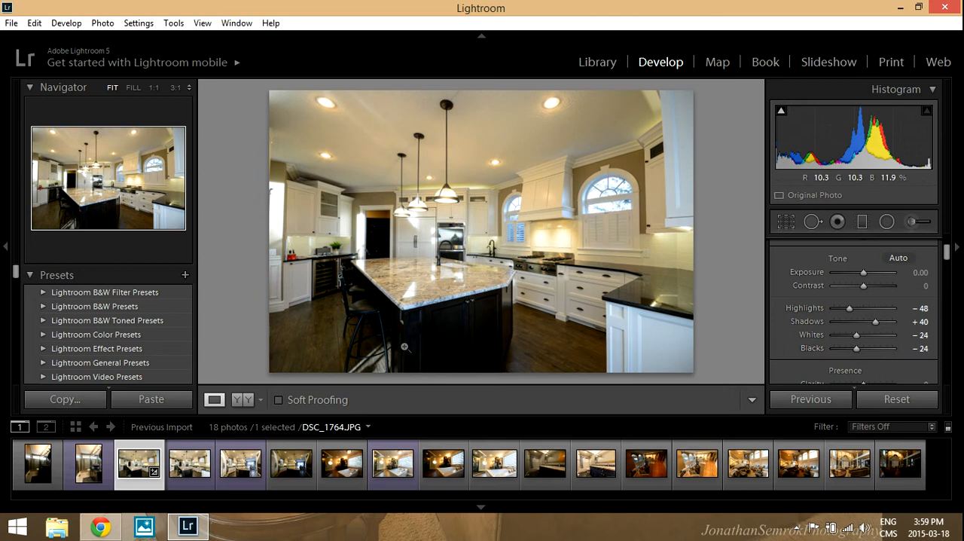
Raise the photo's Clarity to +60 and Vibrance to +45.
scroll(861, 321, down, 3)
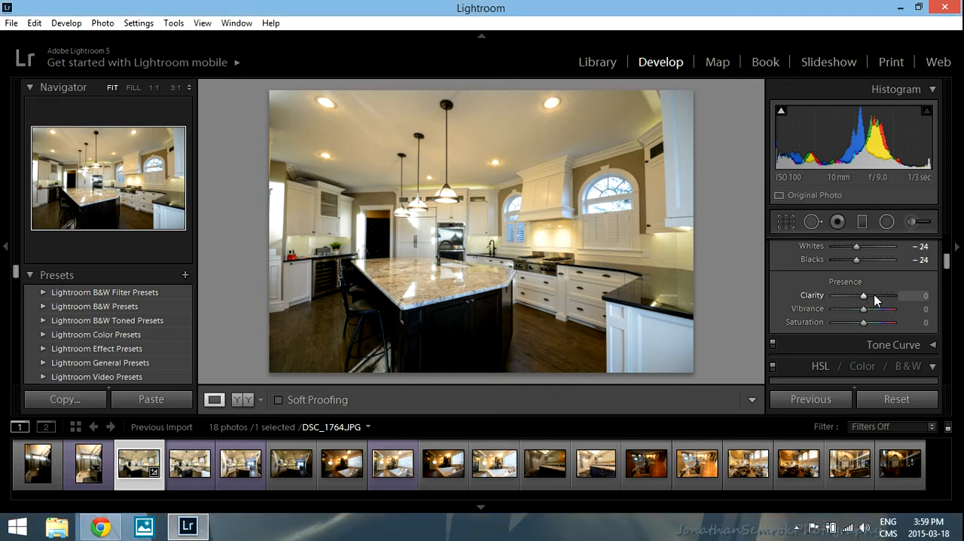
drag(878, 296, 904, 287)
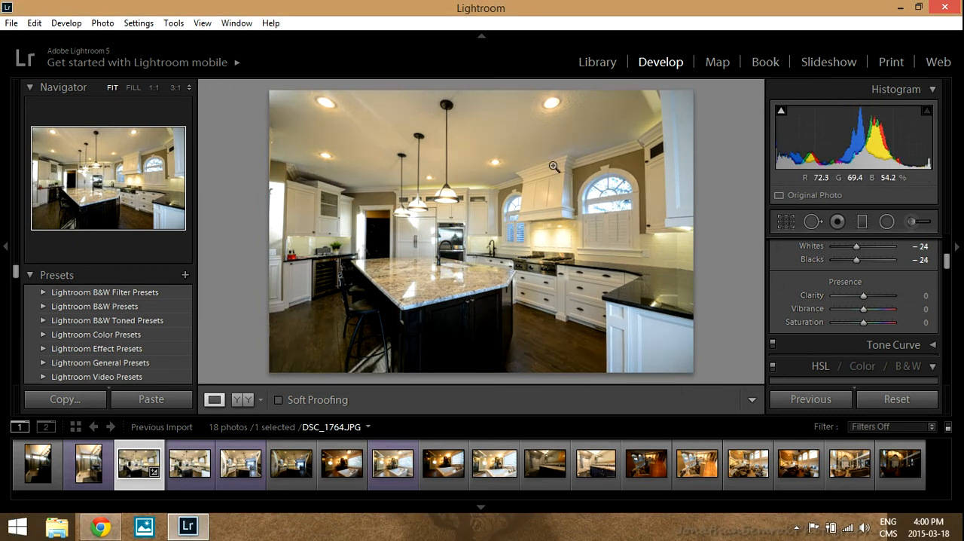
drag(863, 295, 876, 294)
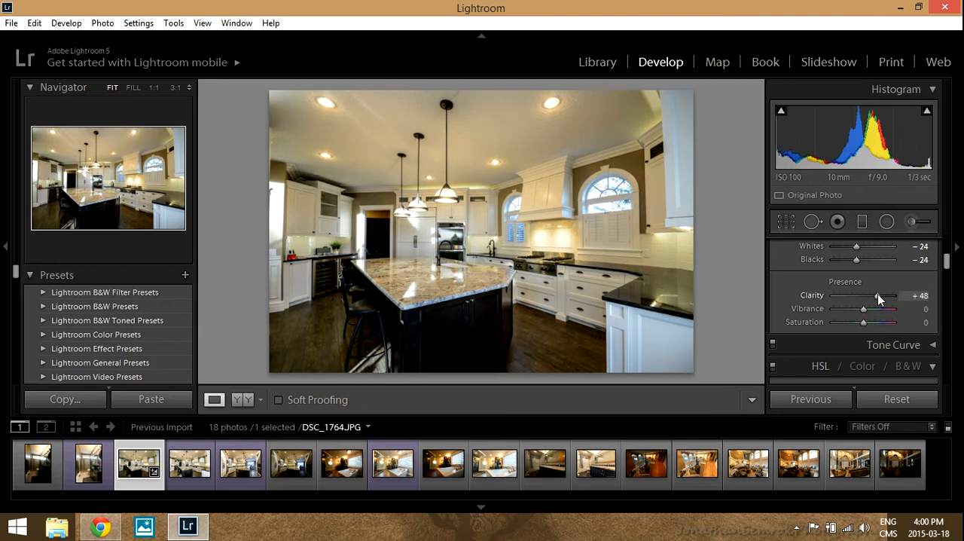
drag(873, 297, 882, 296)
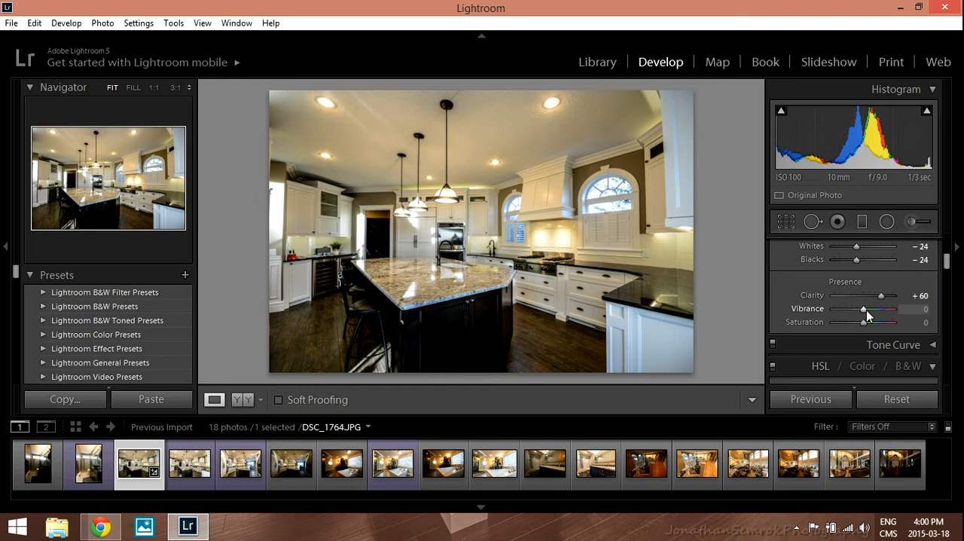
drag(868, 309, 884, 311)
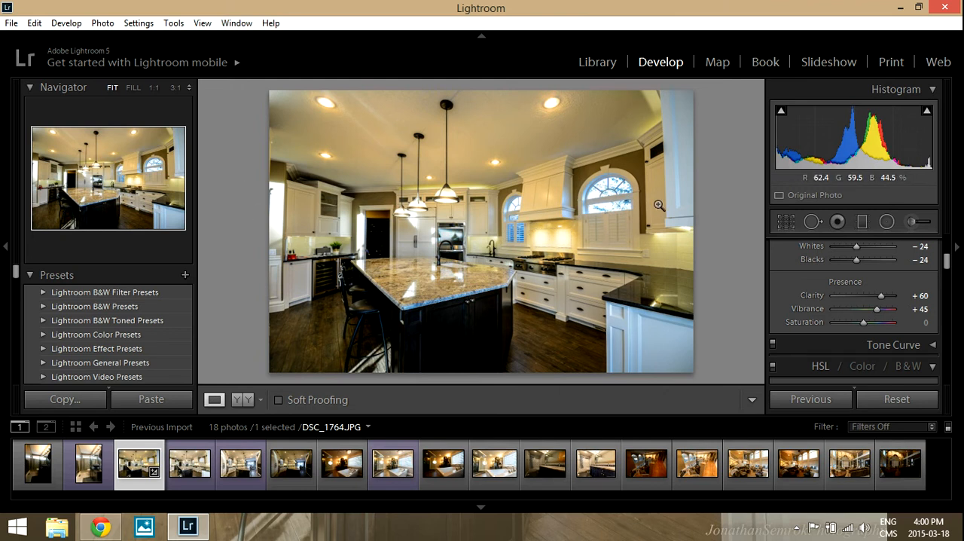
Check the dark bar stools up close, try a Sharpening Amount of 43, reset it, and set noise reduction Luminance to 30.
click(932, 366)
scroll(875, 294, down, 3)
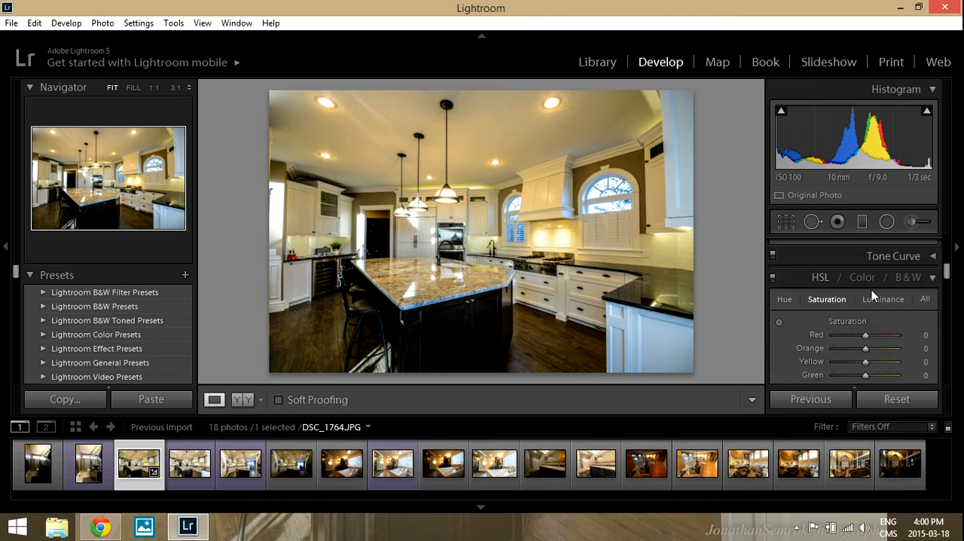
scroll(870, 297, down, 8)
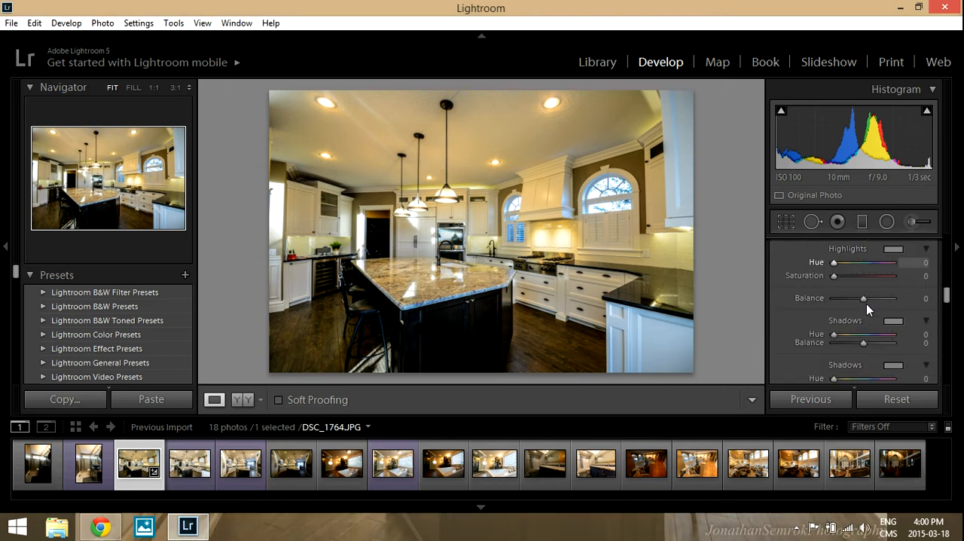
scroll(864, 310, down, 5)
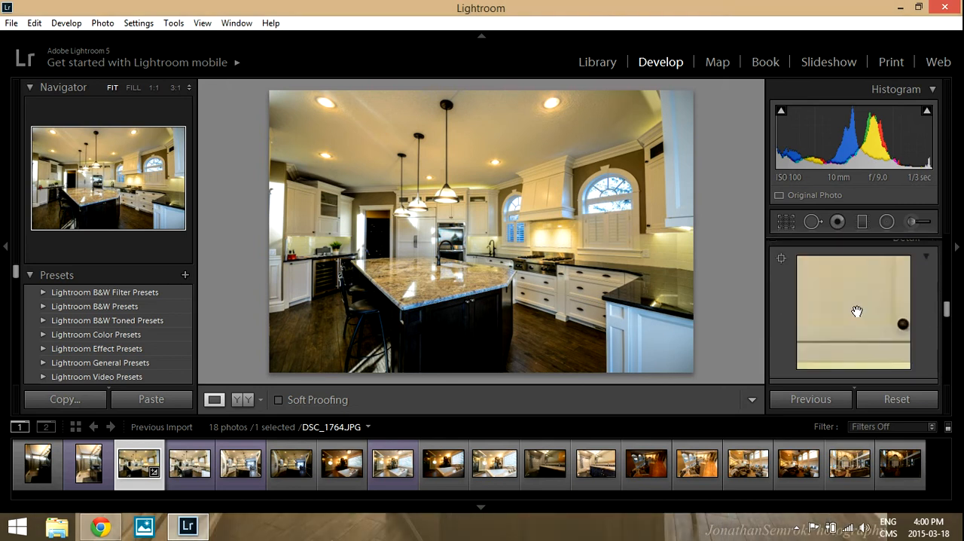
scroll(856, 317, down, 2)
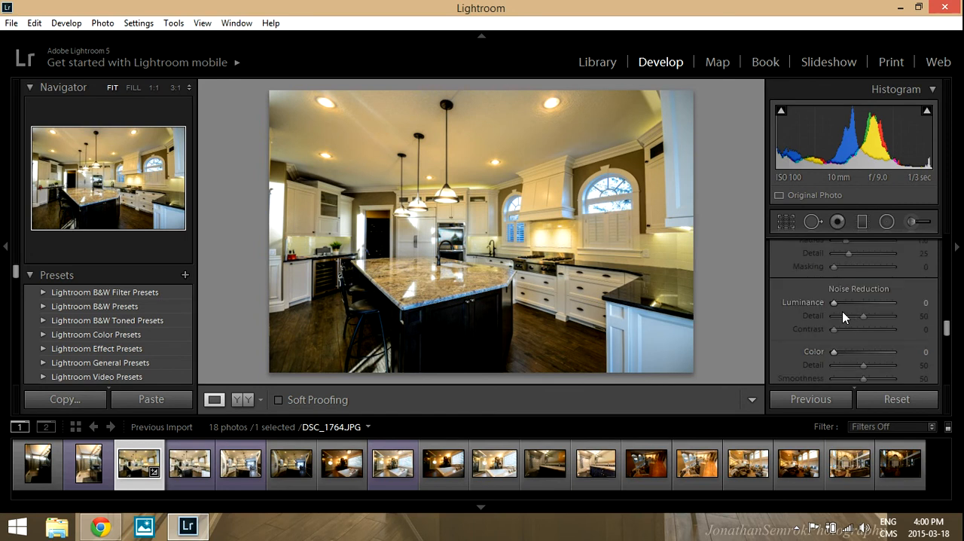
click(364, 299)
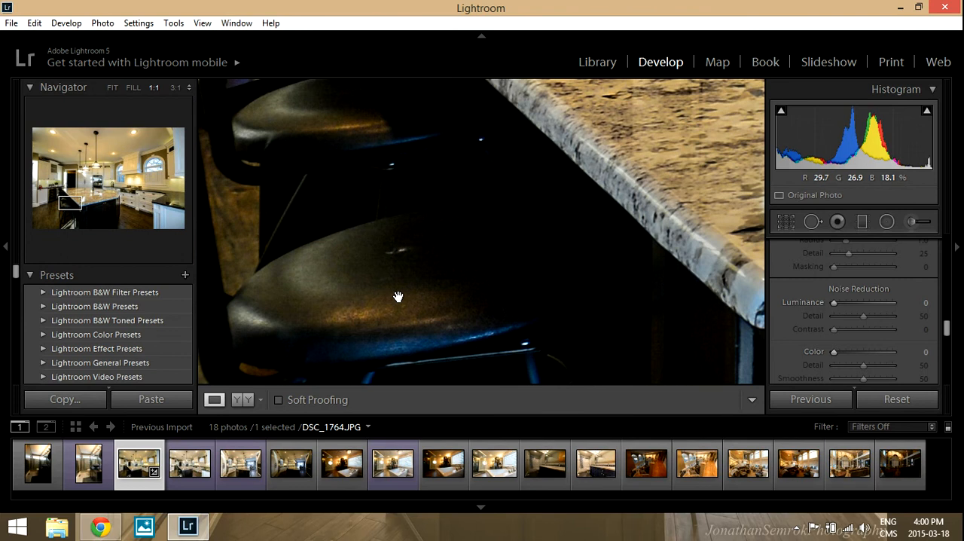
scroll(828, 309, up, 2)
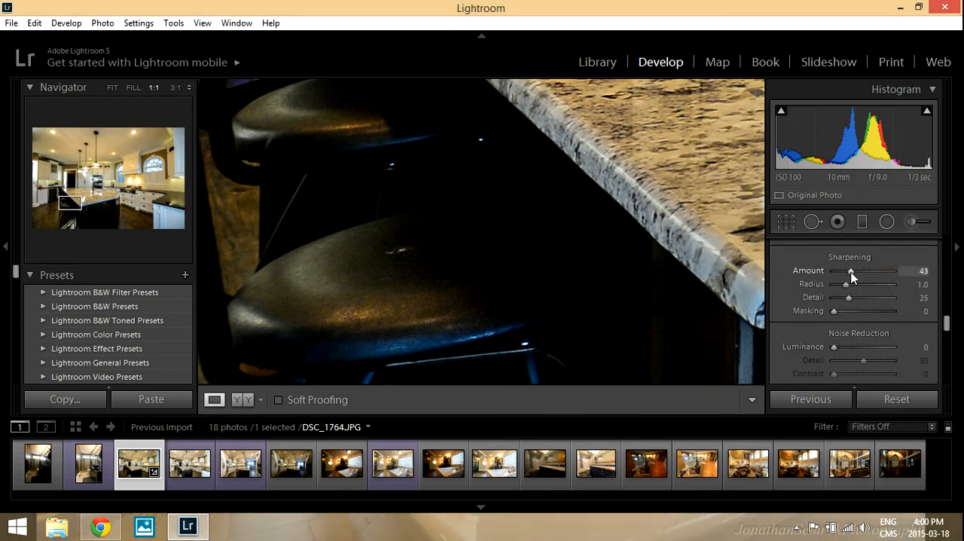
click(850, 347)
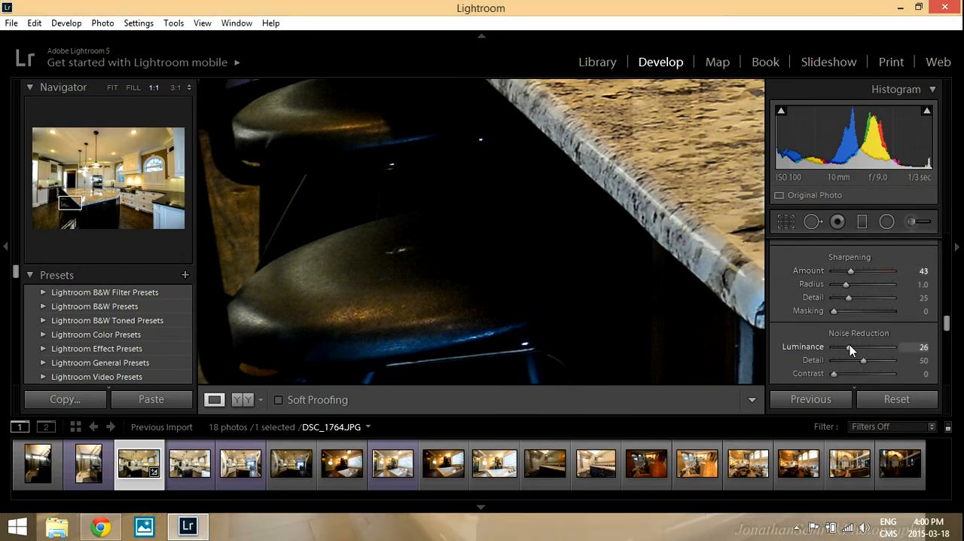
double_click(849, 346)
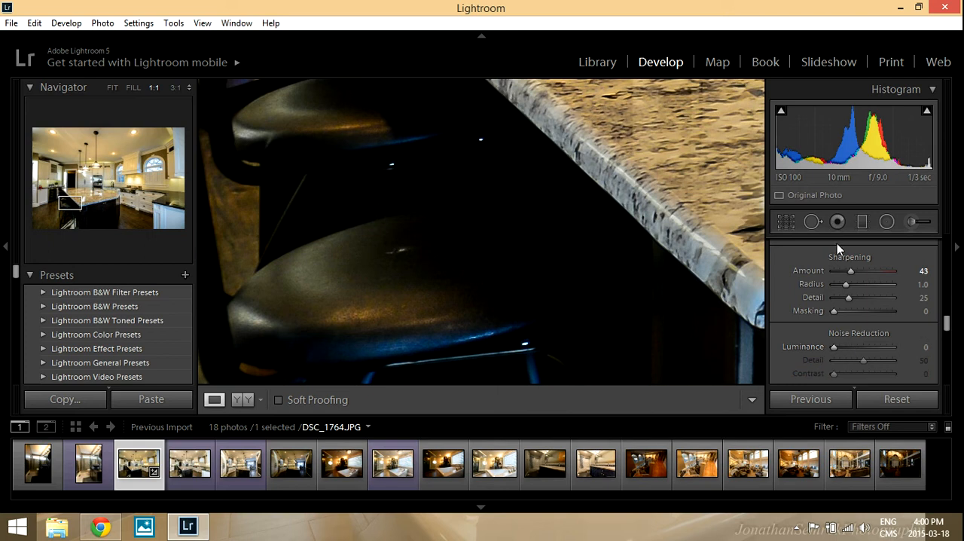
double_click(850, 272)
click(846, 346)
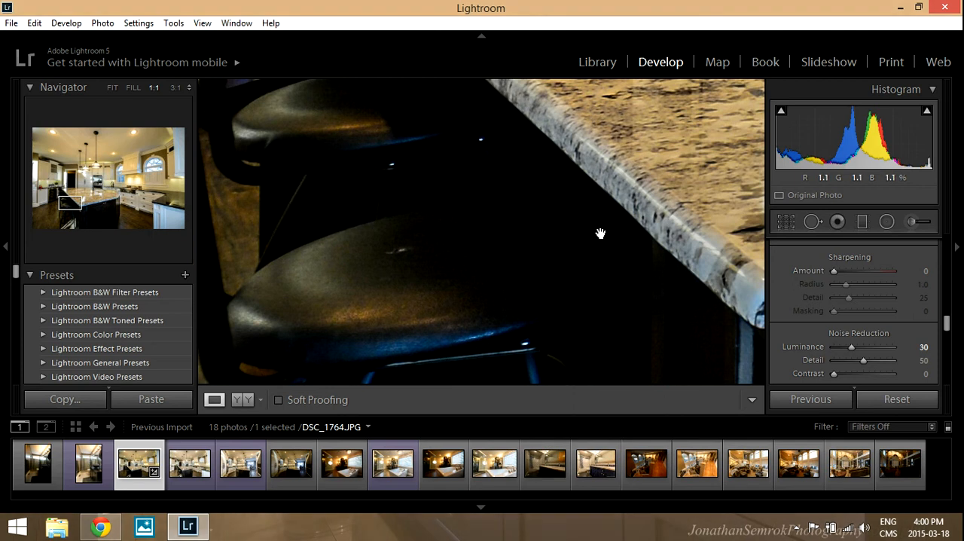
click(682, 274)
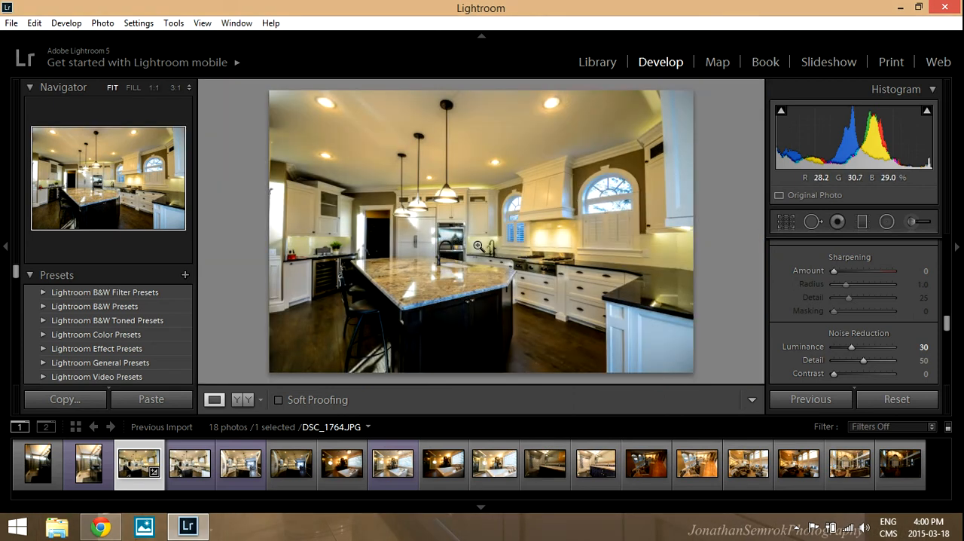
Inspect the stove and wall oven up close and set the photo's Sharpening Amount to 43.
click(542, 260)
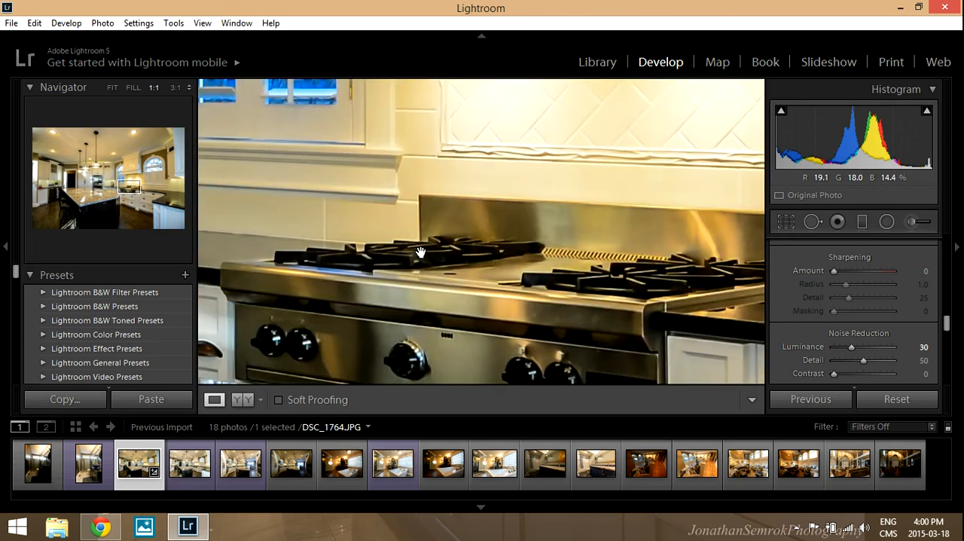
click(416, 253)
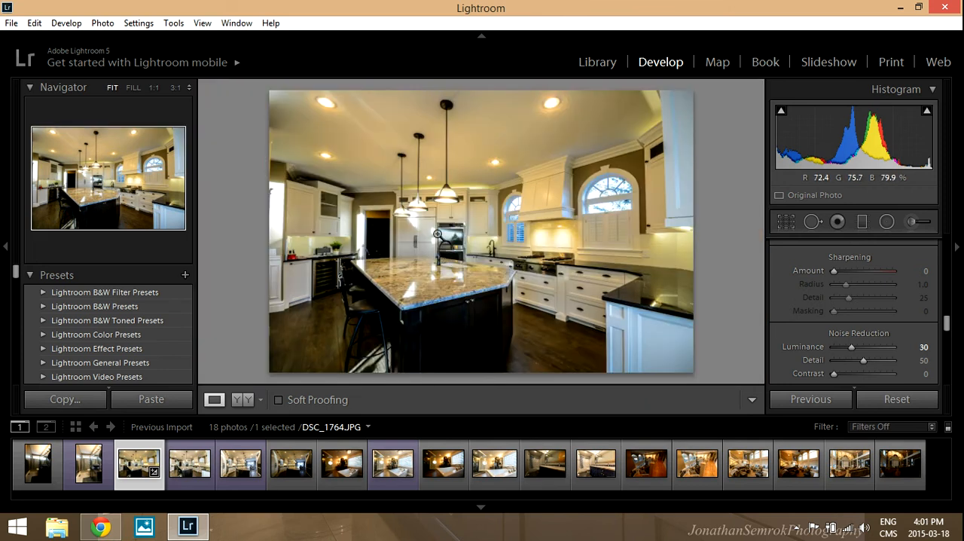
click(438, 234)
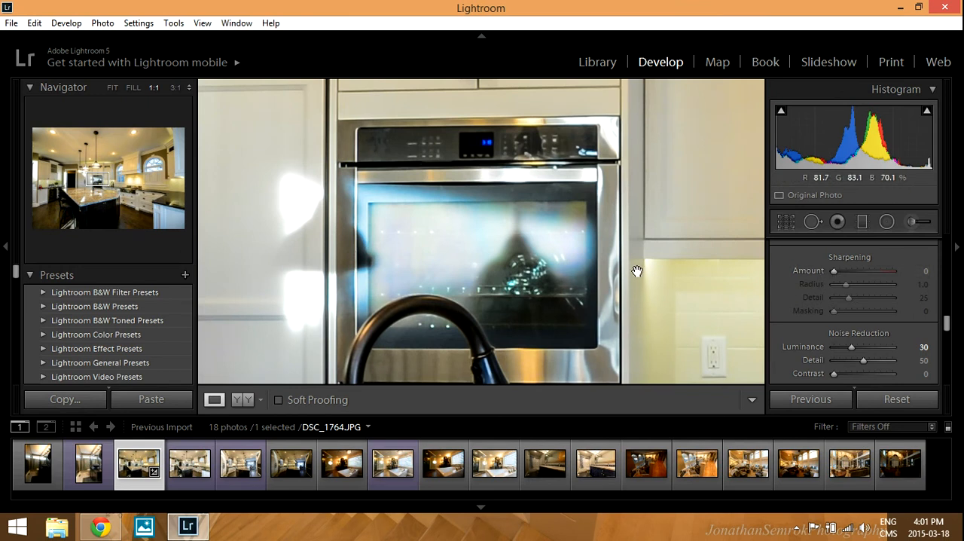
drag(833, 271, 853, 271)
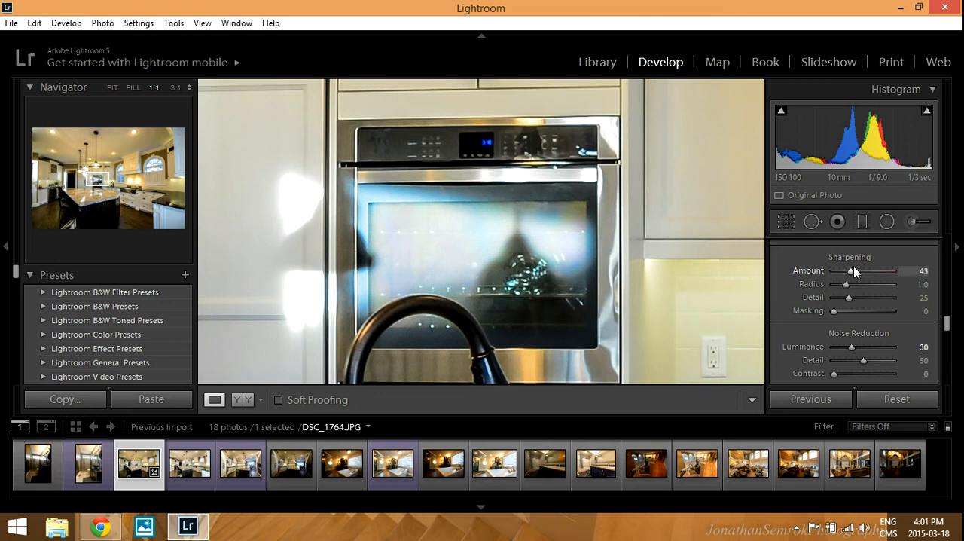
scroll(813, 274, up, 3)
scroll(788, 284, up, 2)
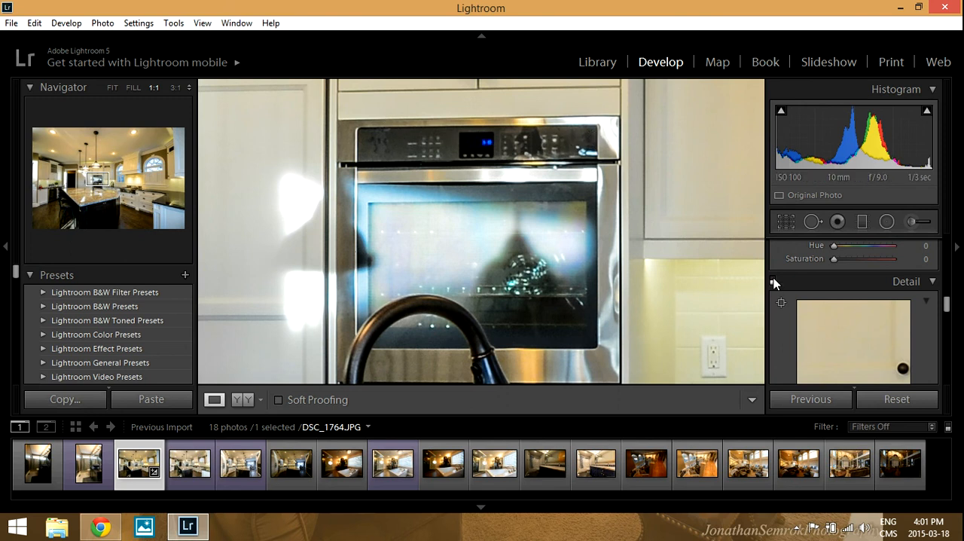
click(573, 267)
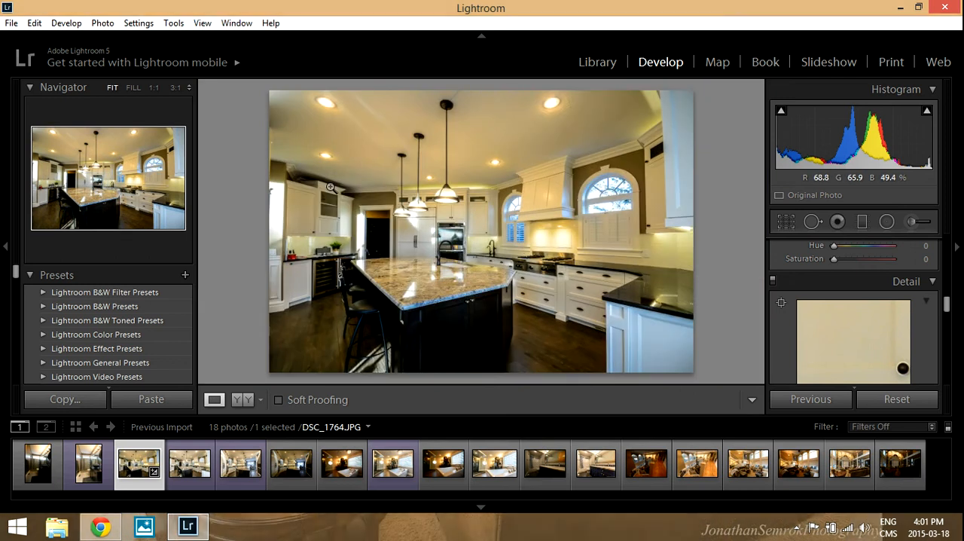
Inspect the photo's left edge beside the wall cabinets up close and crop a narrow strip off that edge.
scroll(864, 315, down, 10)
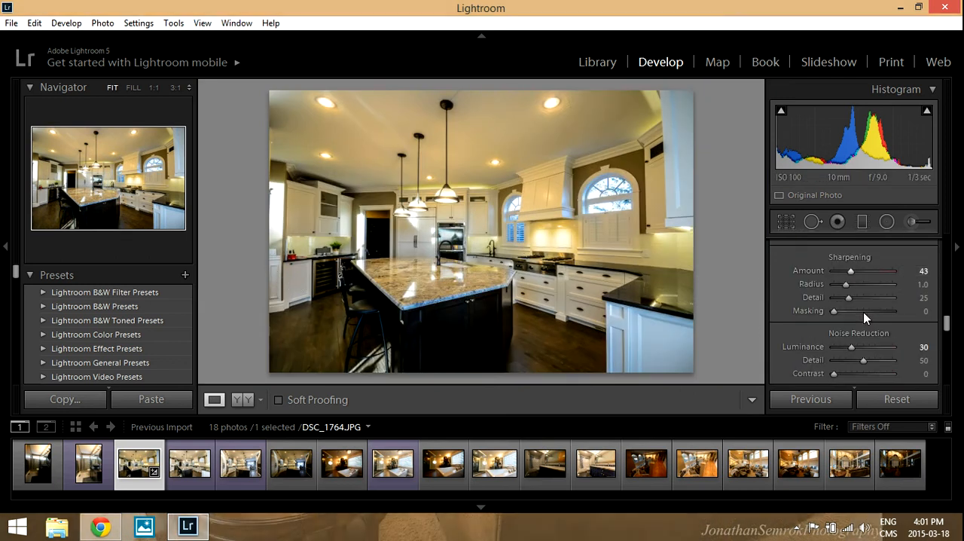
scroll(864, 317, down, 3)
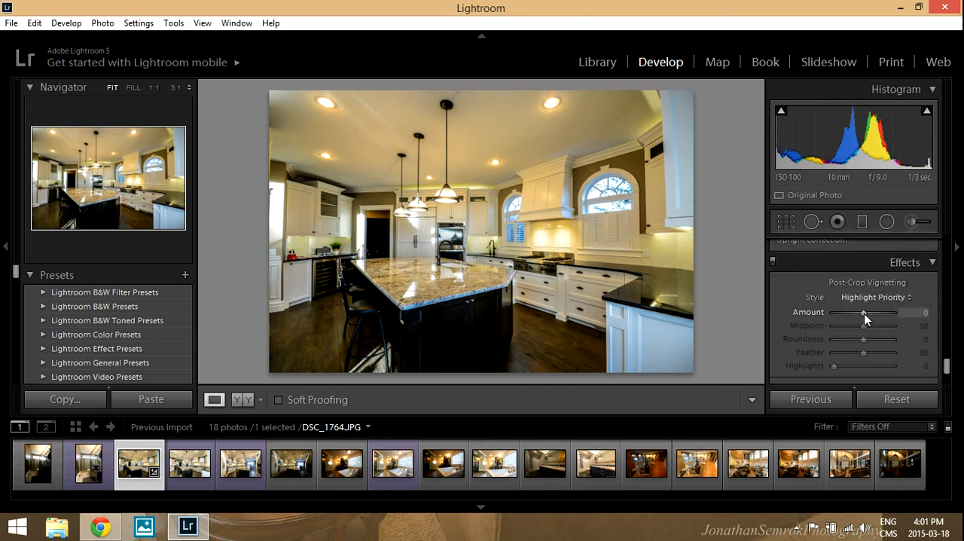
scroll(864, 316, up, 6)
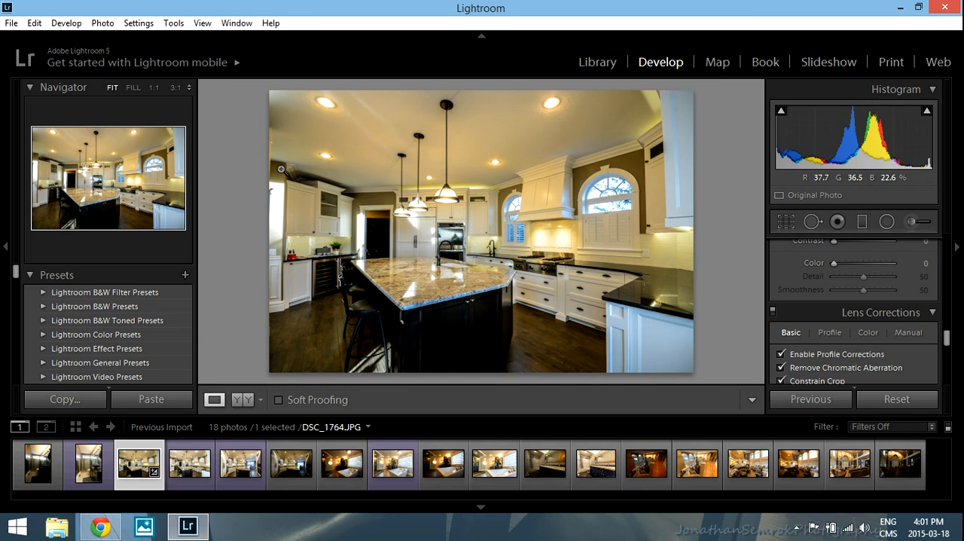
click(275, 142)
drag(305, 203, 333, 146)
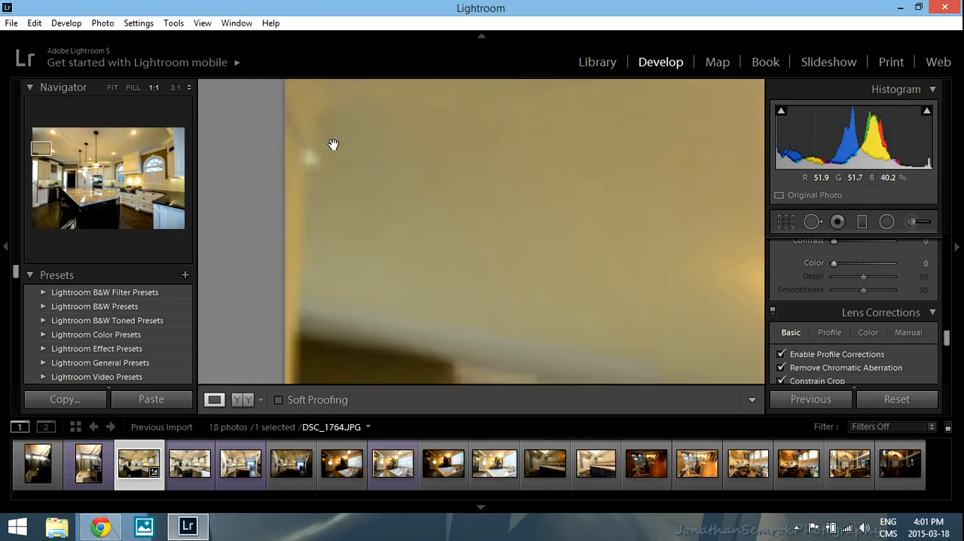
drag(341, 281, 323, 109)
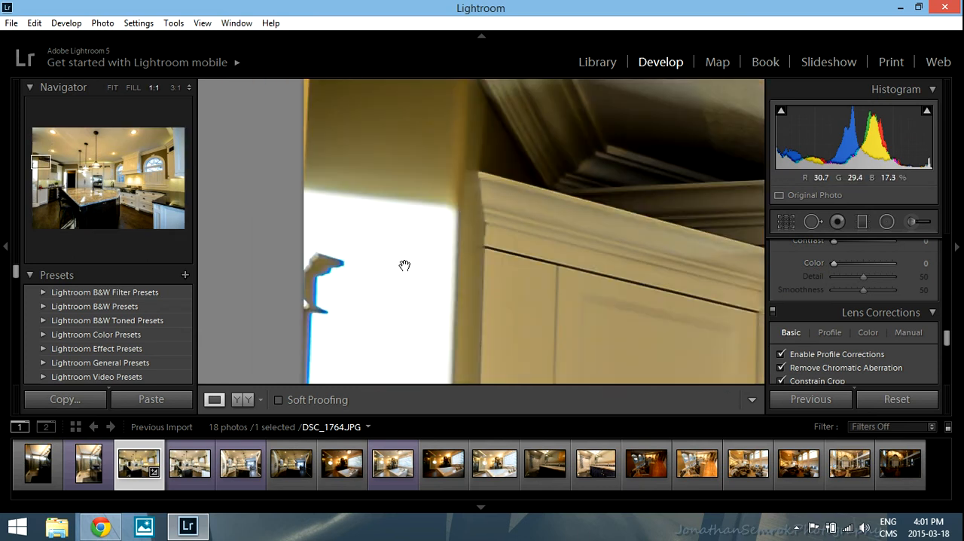
drag(351, 321, 380, 243)
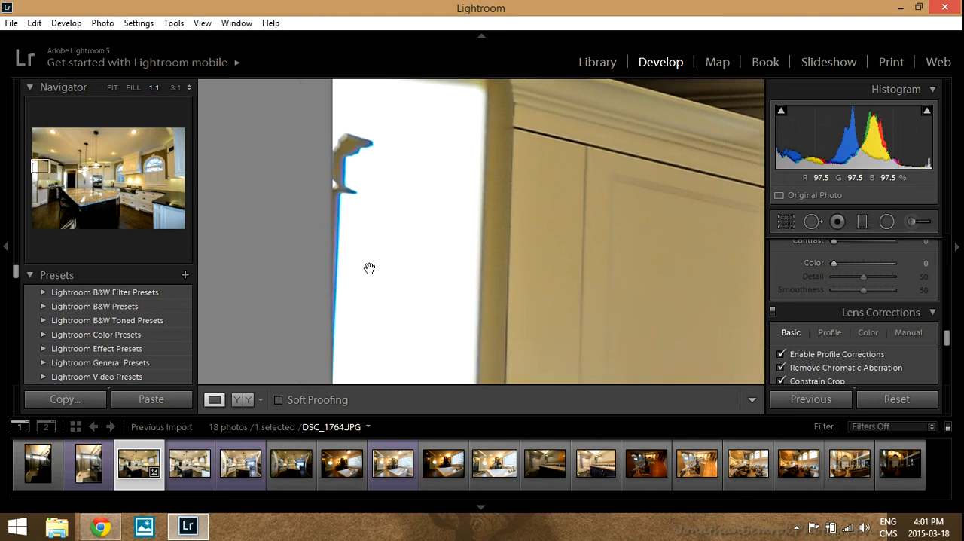
drag(369, 268, 367, 238)
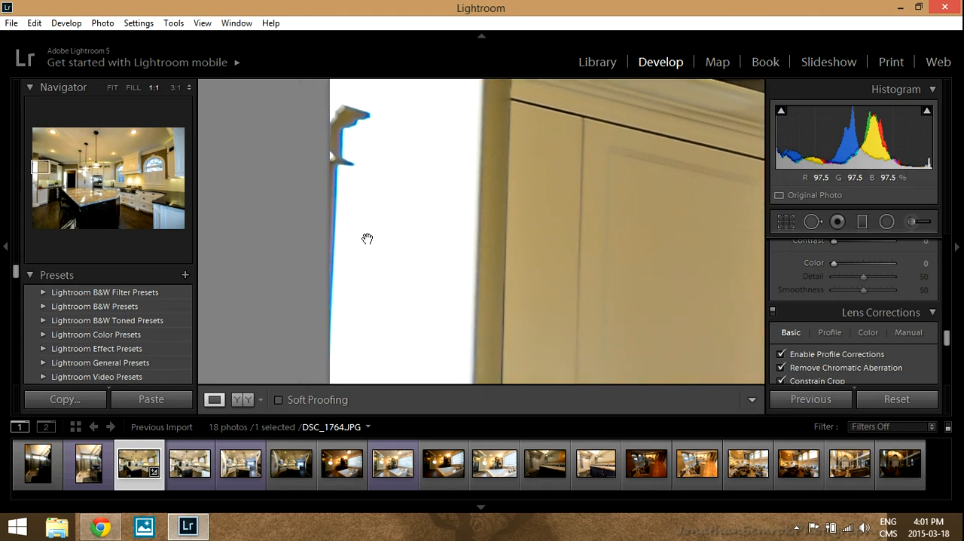
click(367, 238)
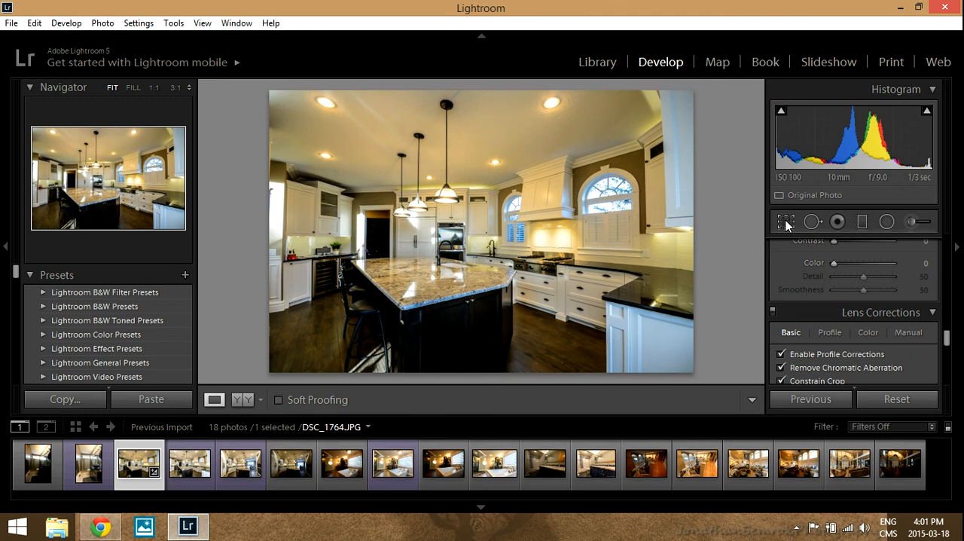
click(785, 222)
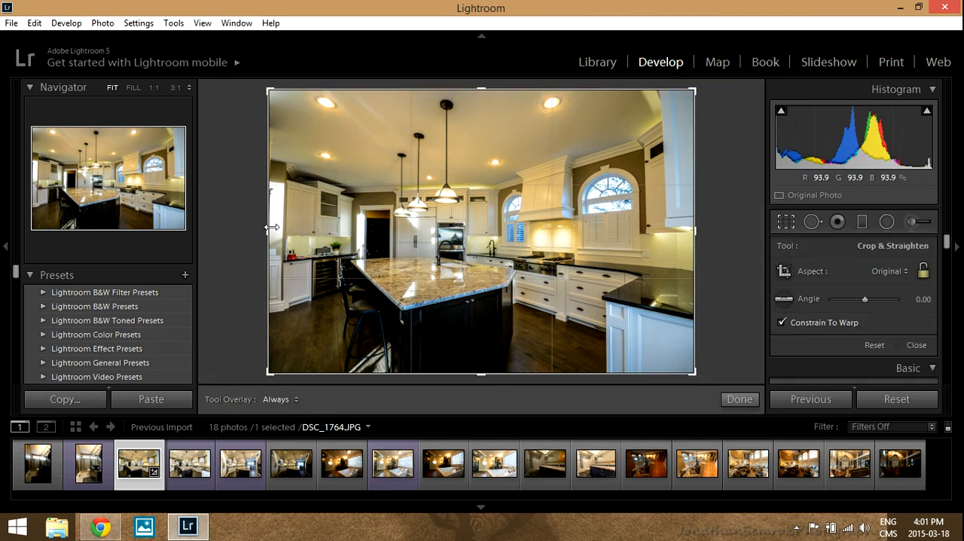
drag(272, 227, 269, 225)
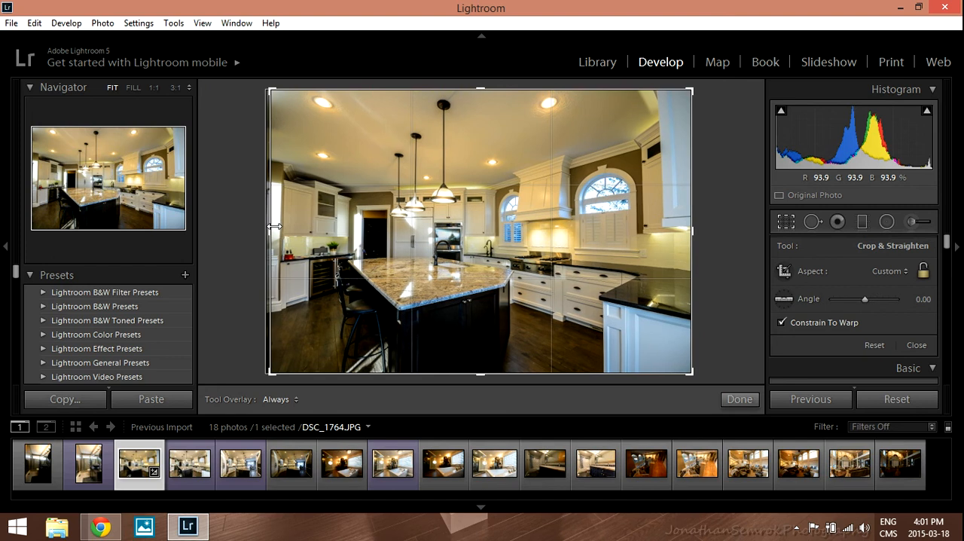
click(739, 399)
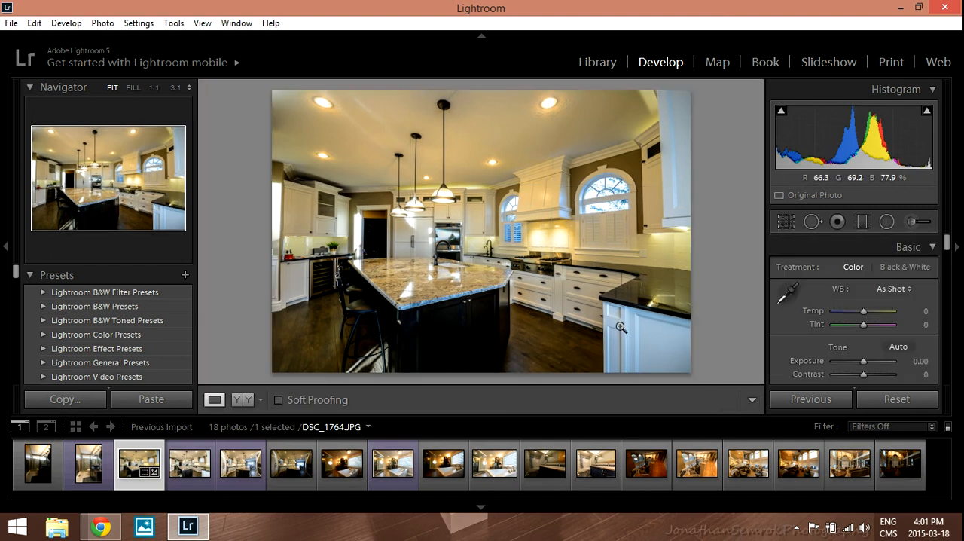
click(791, 222)
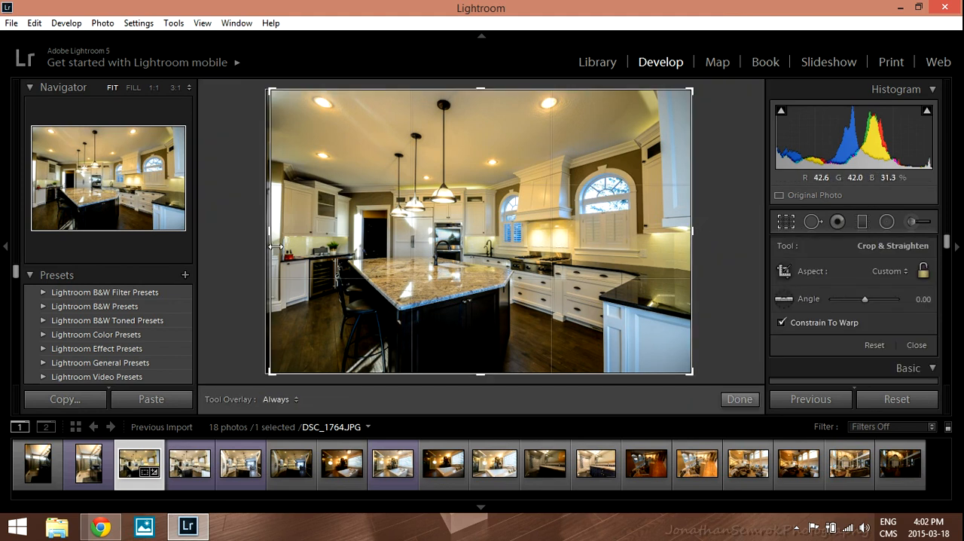
click(739, 399)
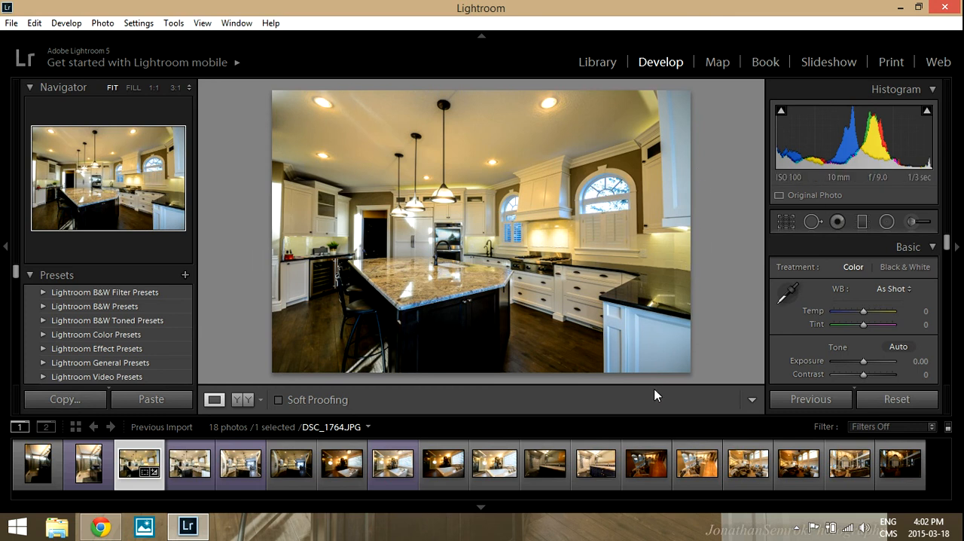
scroll(889, 368, down, 3)
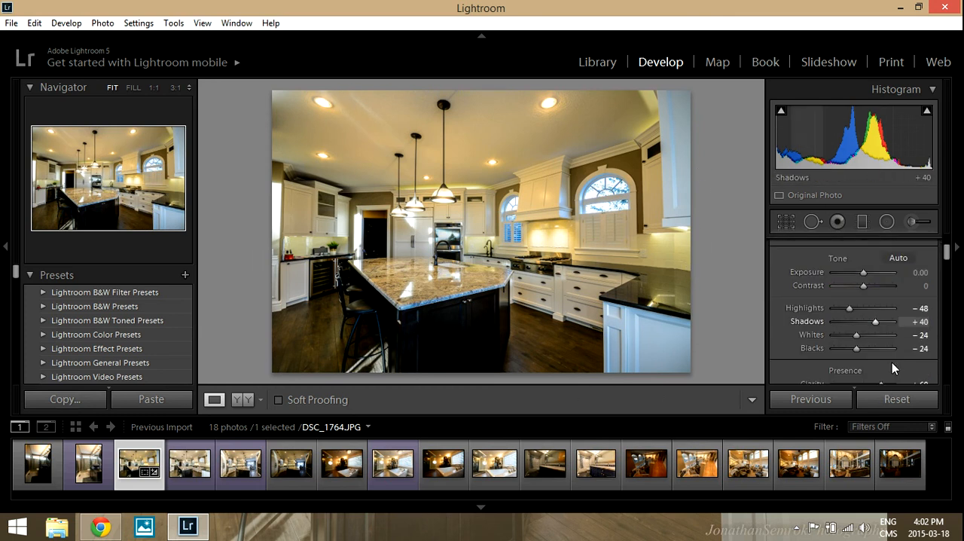
Reset all of the kitchen photo's adjustments to compare it with the original, and undo the reset.
scroll(886, 365, down, 2)
scroll(876, 364, up, 5)
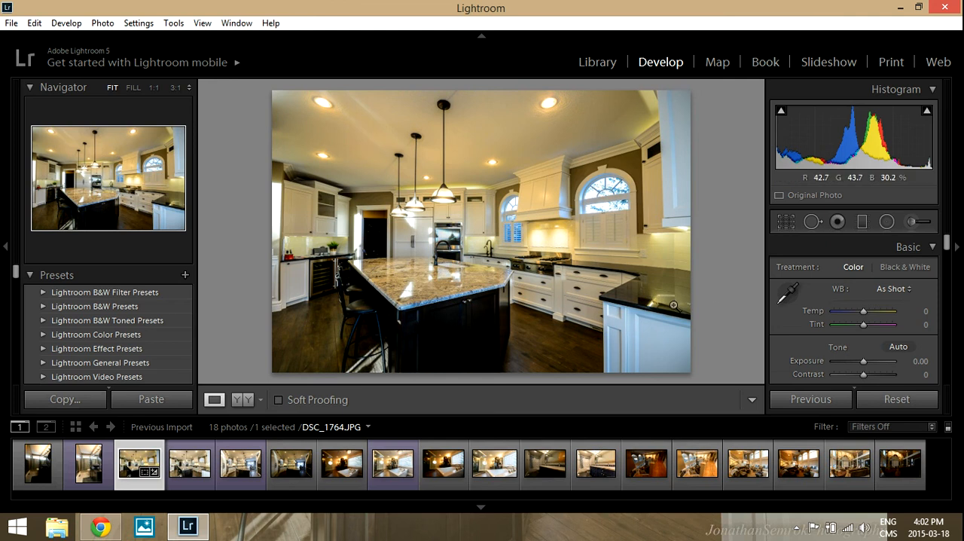
click(926, 402)
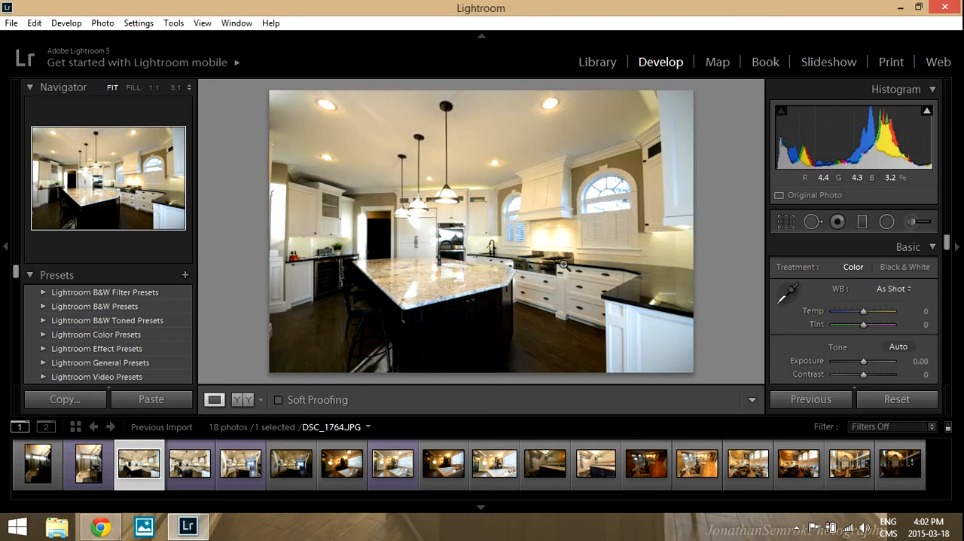
key(ctrl+z)
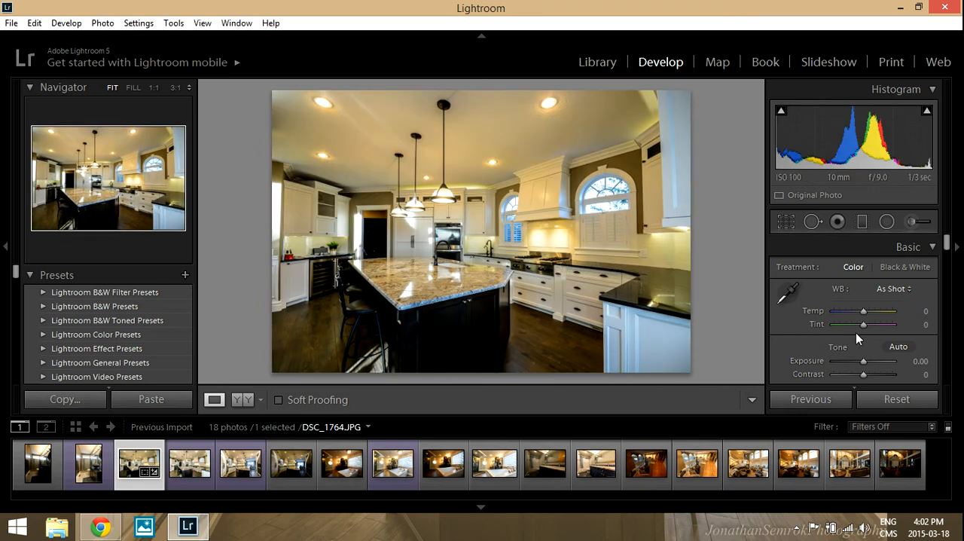
Raise the kitchen photo's Shadows to +60.
scroll(857, 332, down, 3)
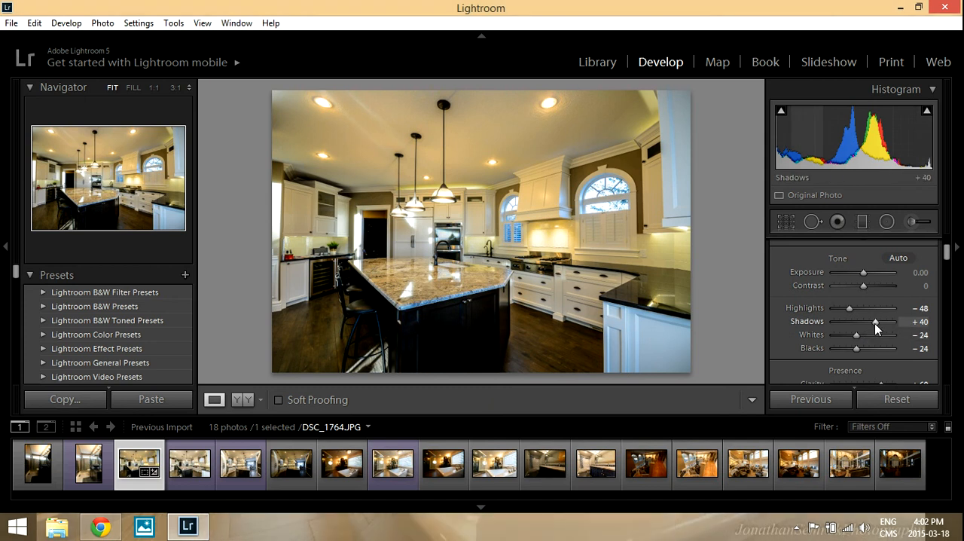
key(Up)
key(Up)
key(Up)
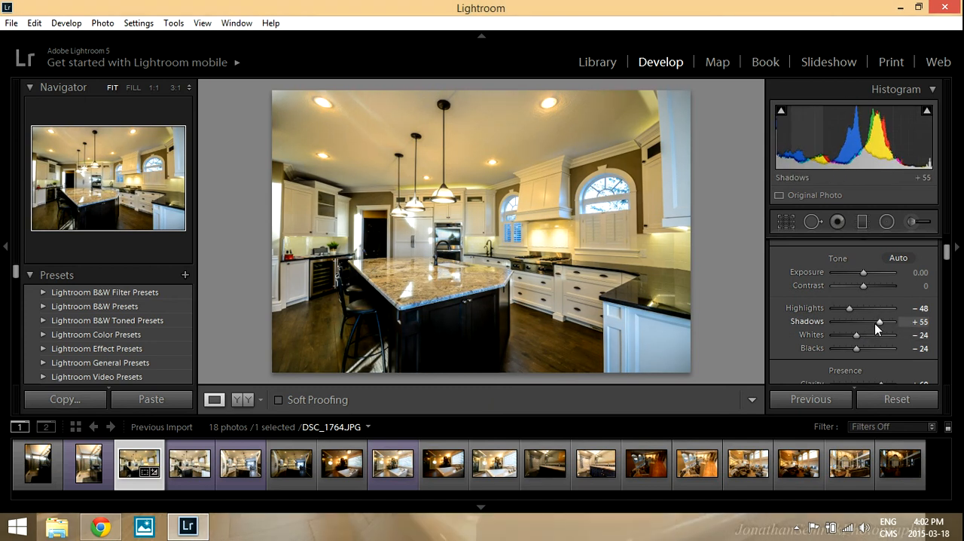
key(Up)
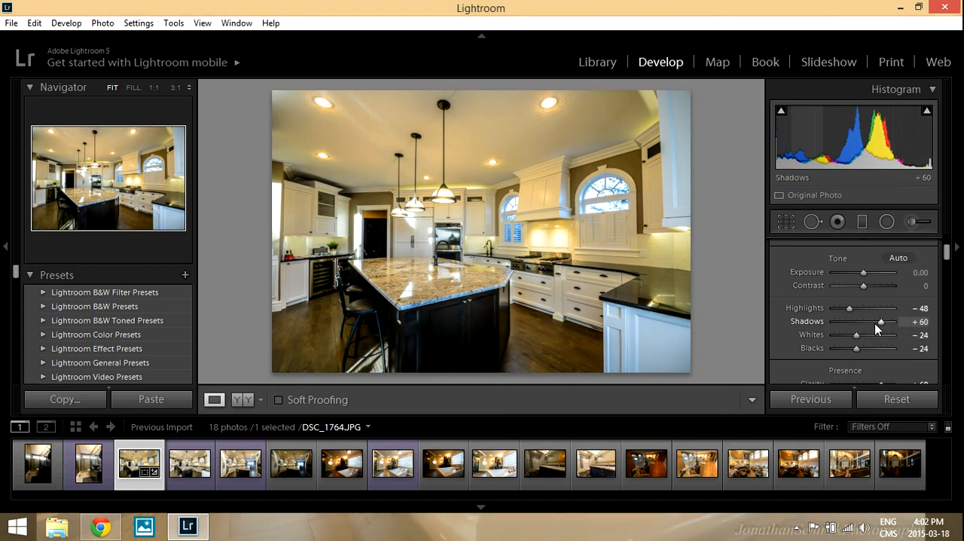